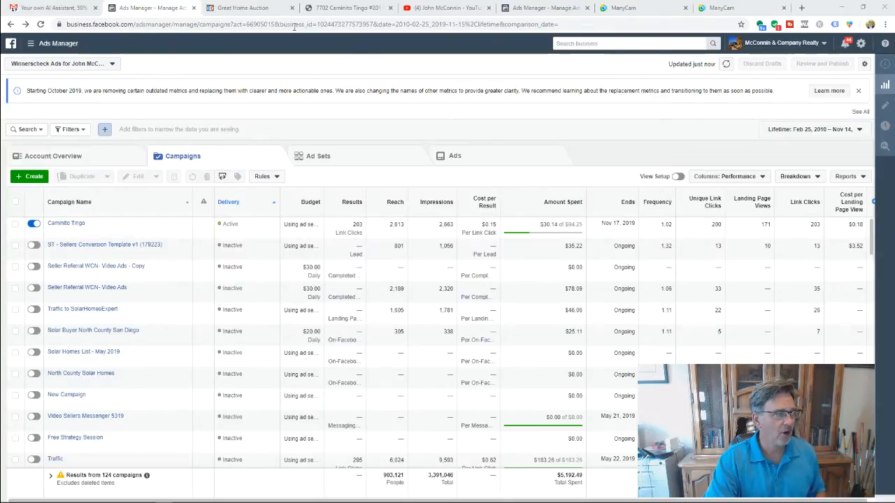
- Switch from the campaign list to the Great Home Auction landing page showing the $330,000 opening bid
{"action": "left_click", "coordinate": [257, 10]}
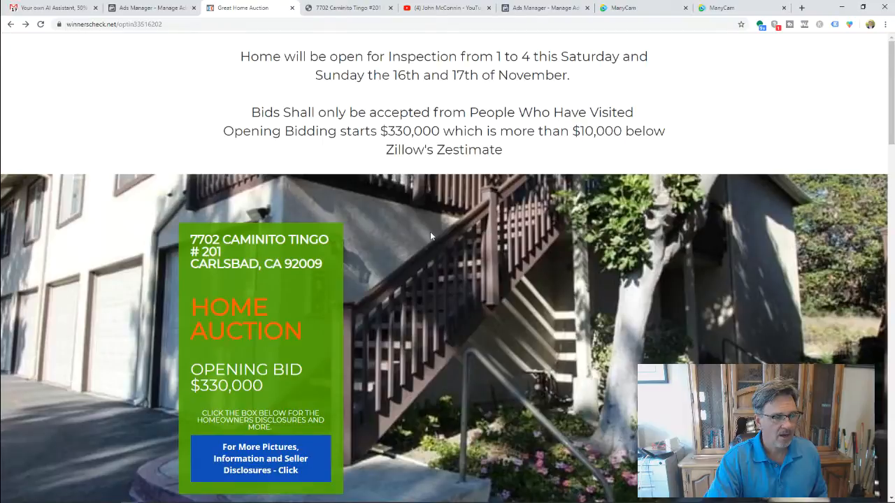
{"action": "scroll", "coordinate": [430, 231], "scroll_direction": "down", "scroll_amount": 8}
{"action": "scroll", "coordinate": [430, 231], "scroll_direction": "down", "scroll_amount": 15}
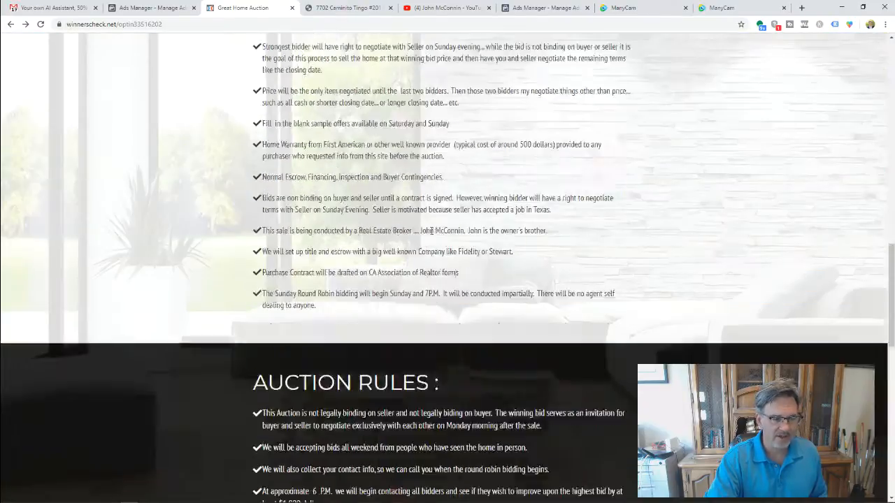
{"action": "scroll", "coordinate": [431, 230], "scroll_direction": "up", "scroll_amount": 20}
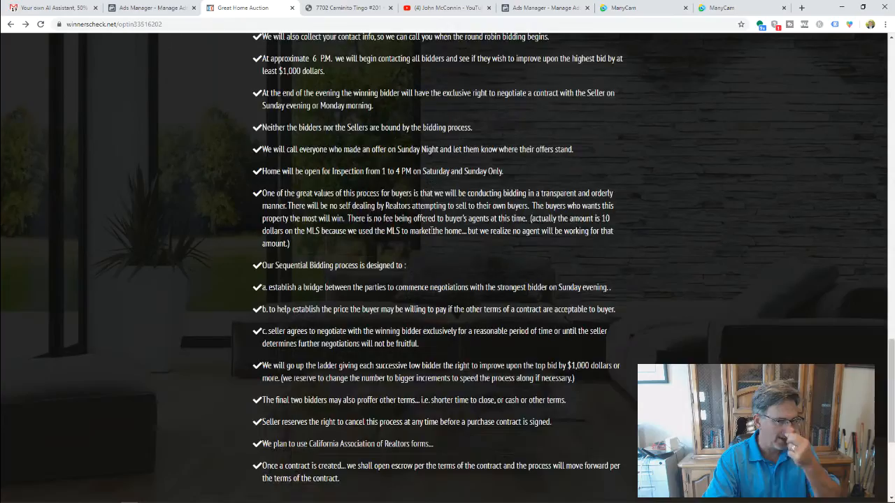
{"action": "scroll", "coordinate": [431, 233], "scroll_direction": "up", "scroll_amount": 1}
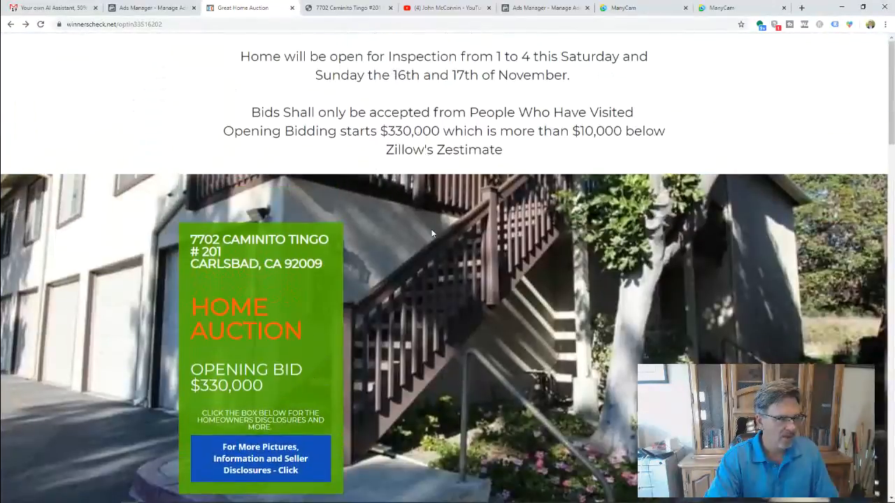
{"action": "scroll", "coordinate": [431, 233], "scroll_direction": "down", "scroll_amount": 4}
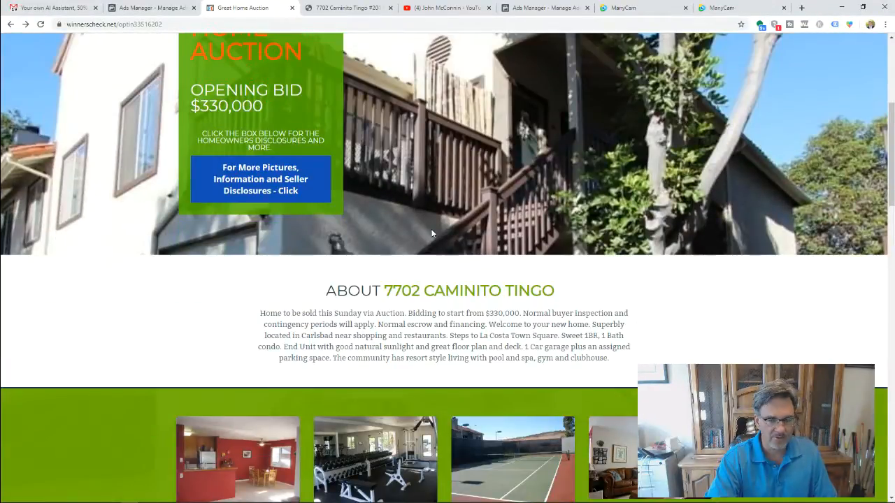
{"action": "scroll", "coordinate": [436, 233], "scroll_direction": "up", "scroll_amount": 4}
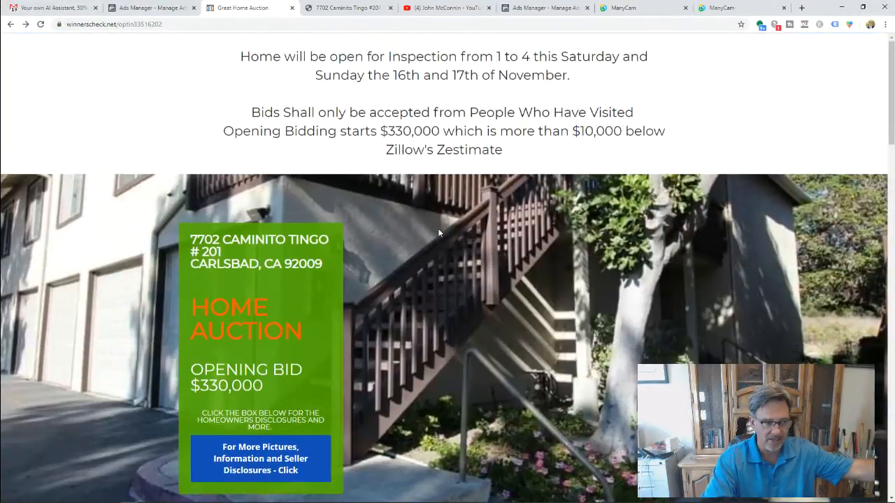
{"action": "scroll", "coordinate": [438, 232], "scroll_direction": "down", "scroll_amount": 5}
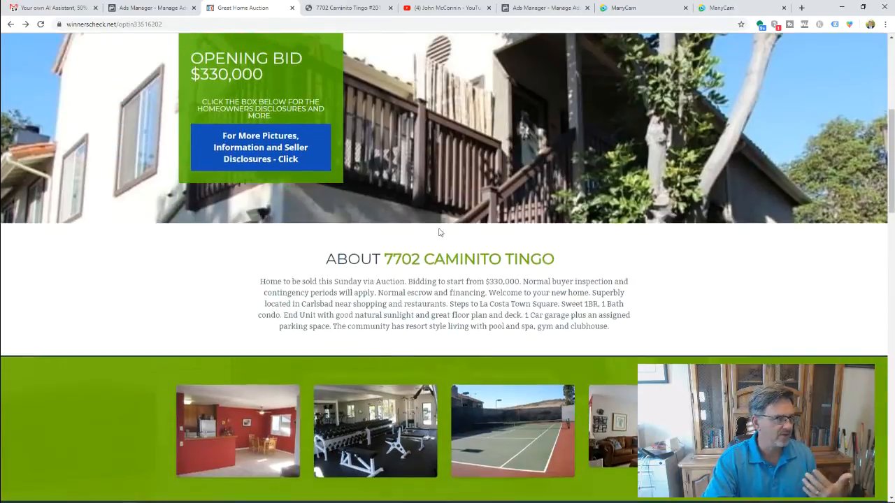
{"action": "scroll", "coordinate": [439, 232], "scroll_direction": "up", "scroll_amount": 5}
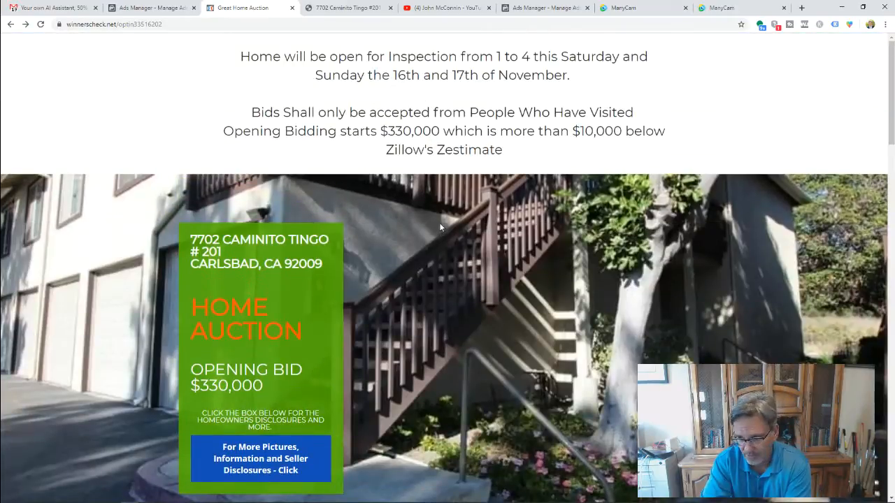
{"action": "scroll", "coordinate": [440, 227], "scroll_direction": "down", "scroll_amount": 15}
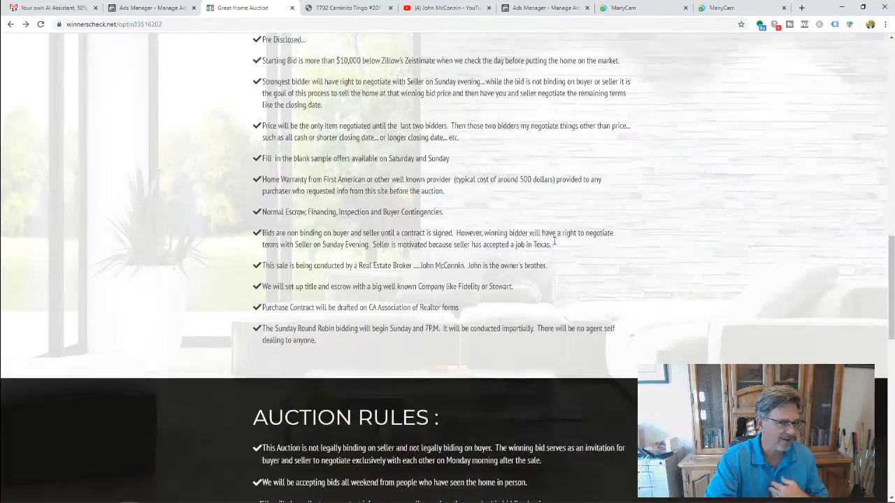
{"action": "scroll", "coordinate": [554, 244], "scroll_direction": "up", "scroll_amount": 15}
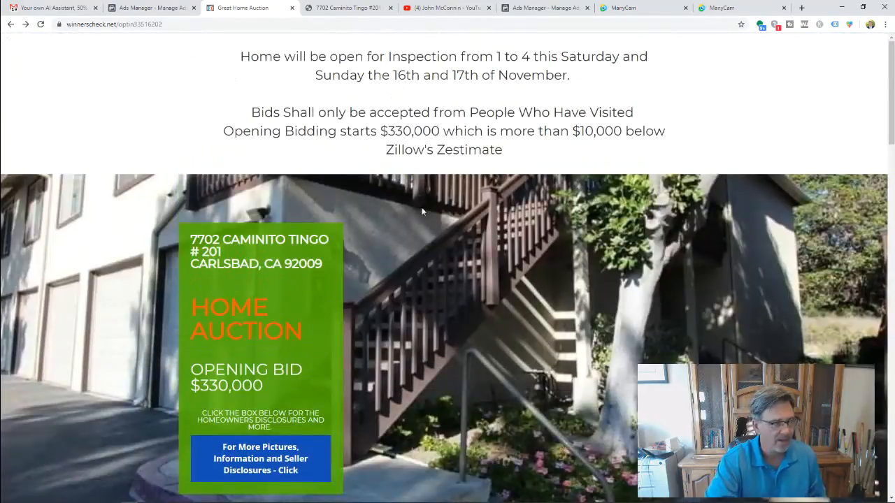
{"action": "scroll", "coordinate": [289, 403], "scroll_direction": "down", "scroll_amount": 1}
{"action": "left_click", "coordinate": [264, 378]}
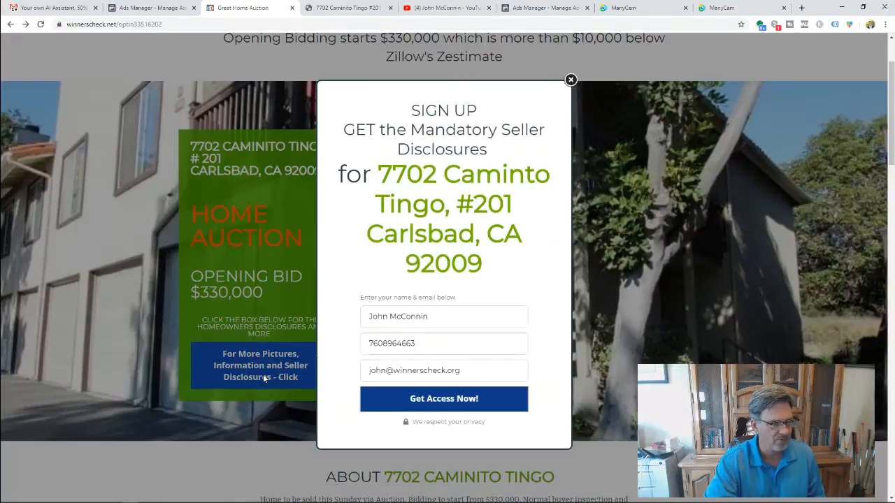
- Submit the disclosures form with Get Access Now, then open the more-pictures link from the thank-you page
{"action": "left_click", "coordinate": [443, 403]}
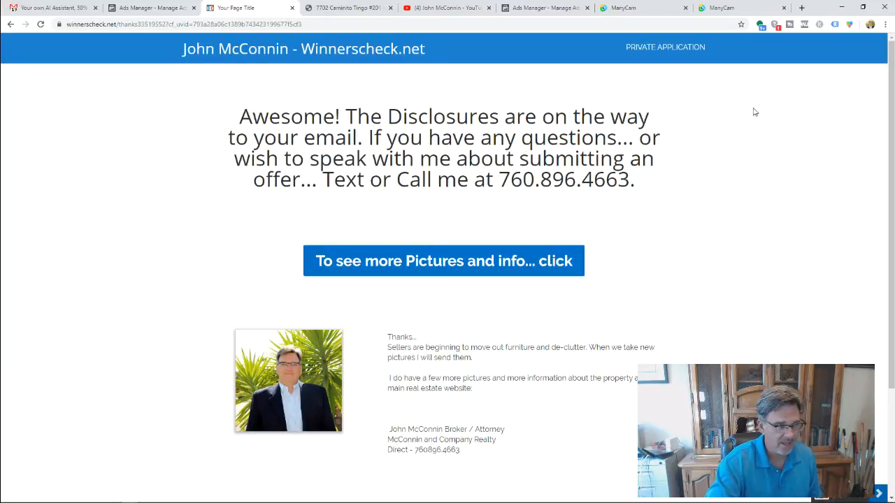
{"action": "left_click", "coordinate": [515, 263]}
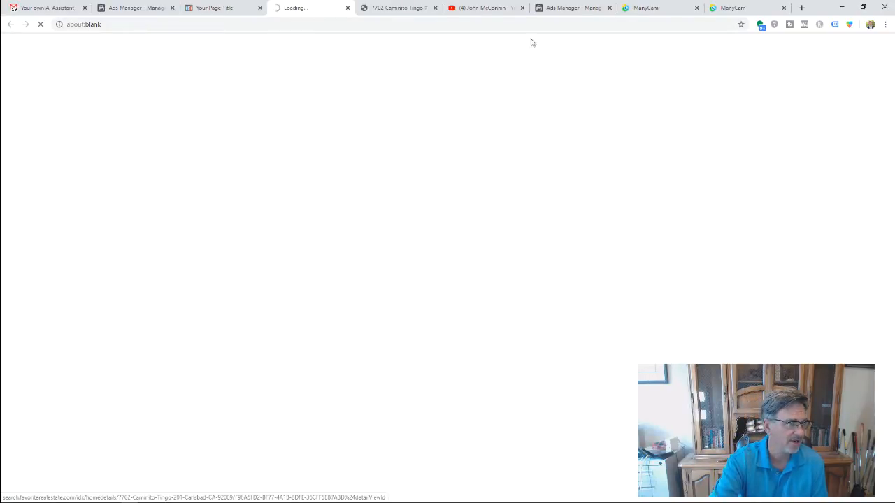
- Look through the open tabs and select the loading listing page's web address
{"action": "left_click", "coordinate": [489, 7]}
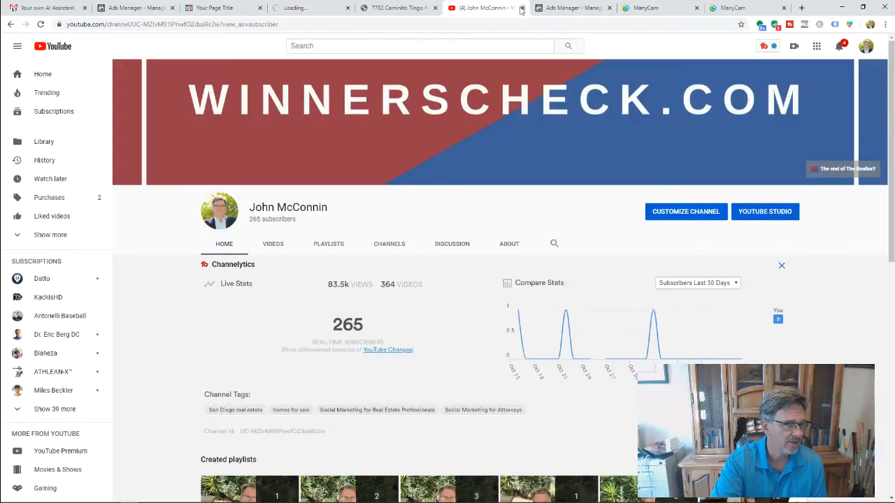
{"action": "left_click", "coordinate": [559, 7]}
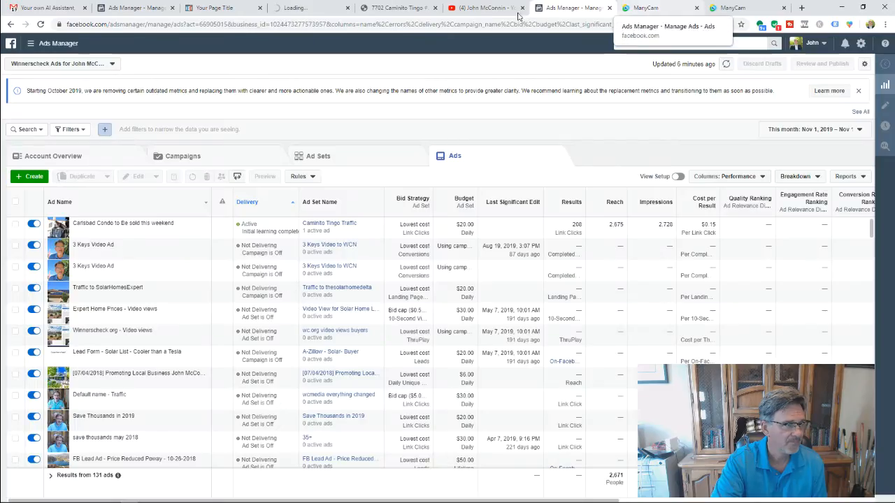
{"action": "left_click", "coordinate": [237, 8]}
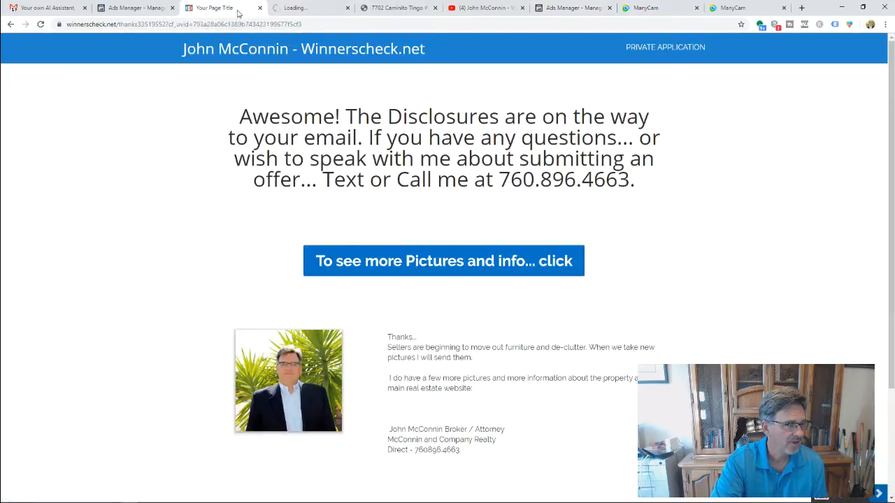
{"action": "left_click", "coordinate": [295, 7]}
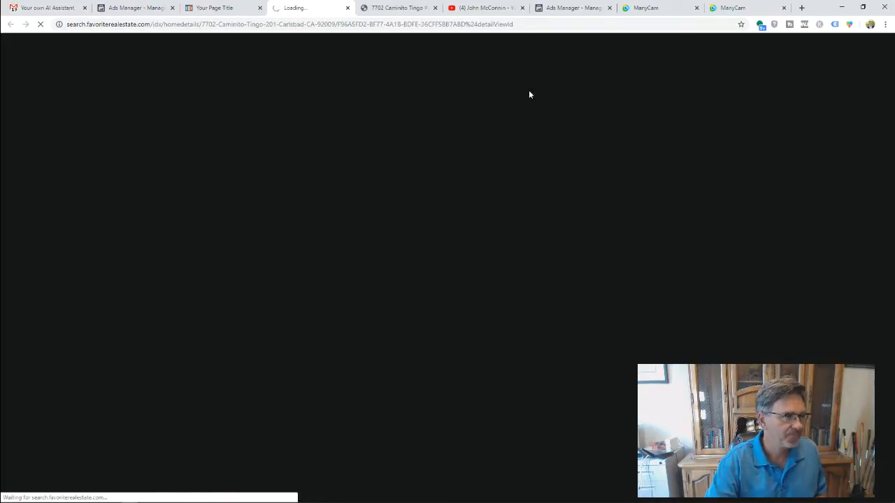
{"action": "left_click", "coordinate": [495, 26]}
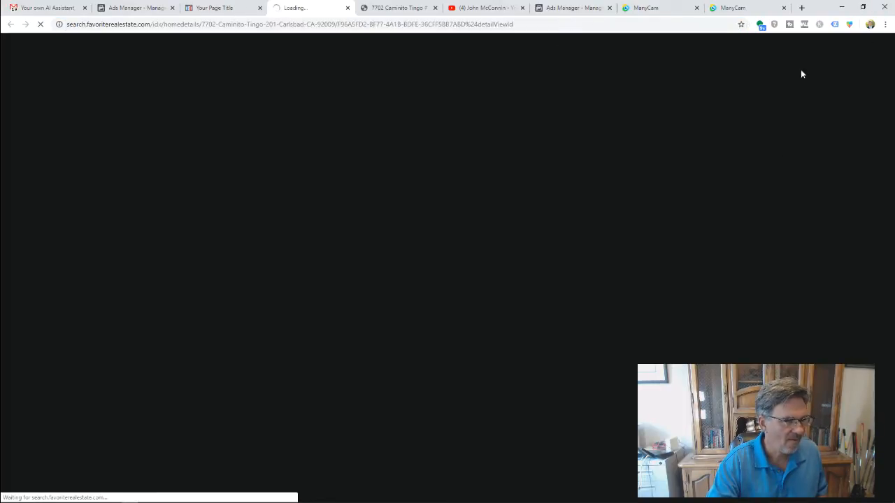
- Load favoriterealestate.com in a new tab and browse its open house listings
{"action": "left_click", "coordinate": [802, 7]}
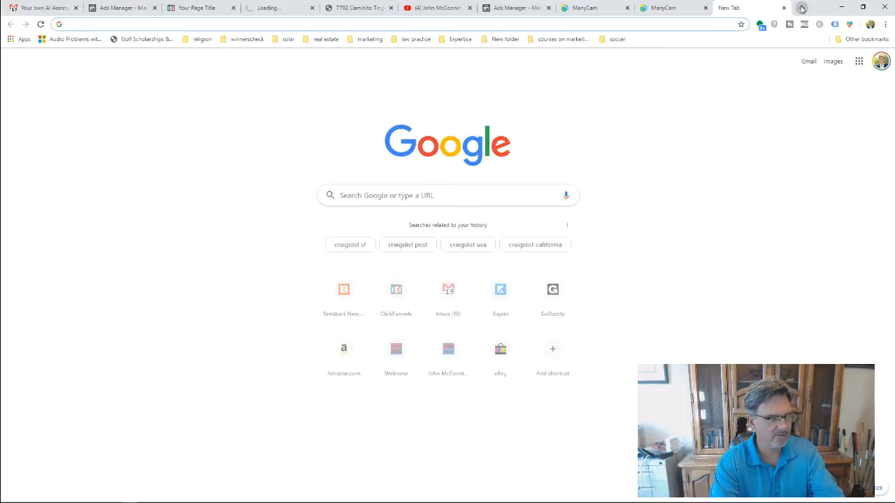
{"action": "type", "text": "favoriterealestate.com"}
{"action": "key", "text": "Return"}
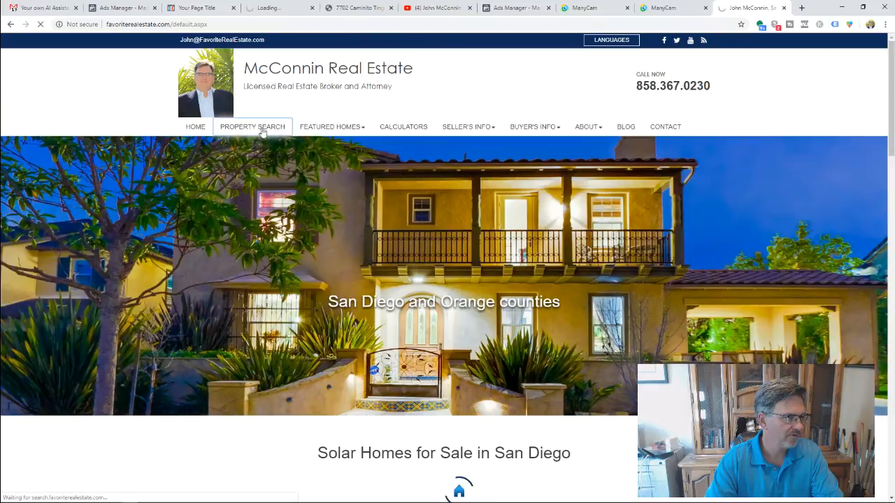
{"action": "mouse_move", "coordinate": [326, 129]}
{"action": "left_click", "coordinate": [324, 146]}
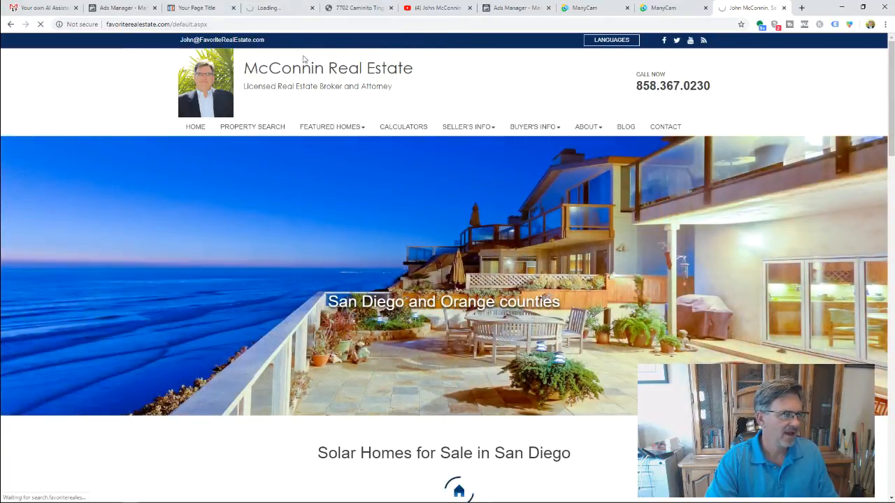
- Close the favoriterealestate.com tab and go back to the Ads Manager ads list
{"action": "left_click", "coordinate": [274, 9]}
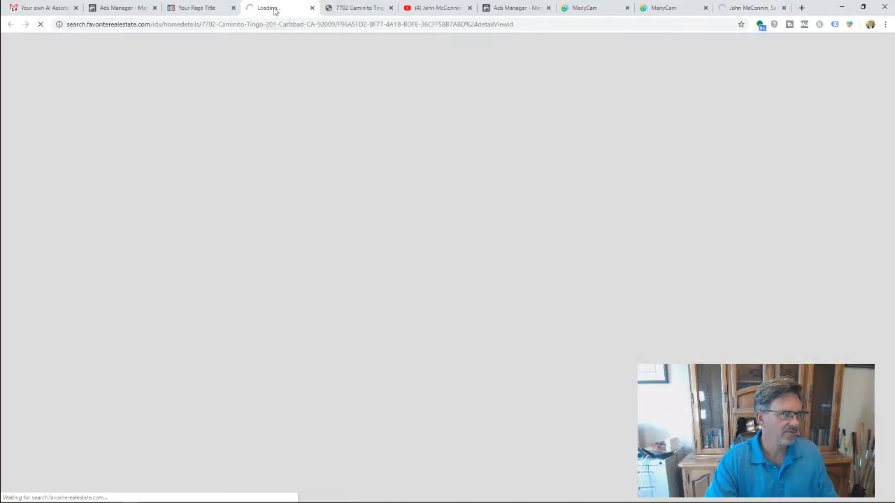
{"action": "left_click", "coordinate": [730, 8]}
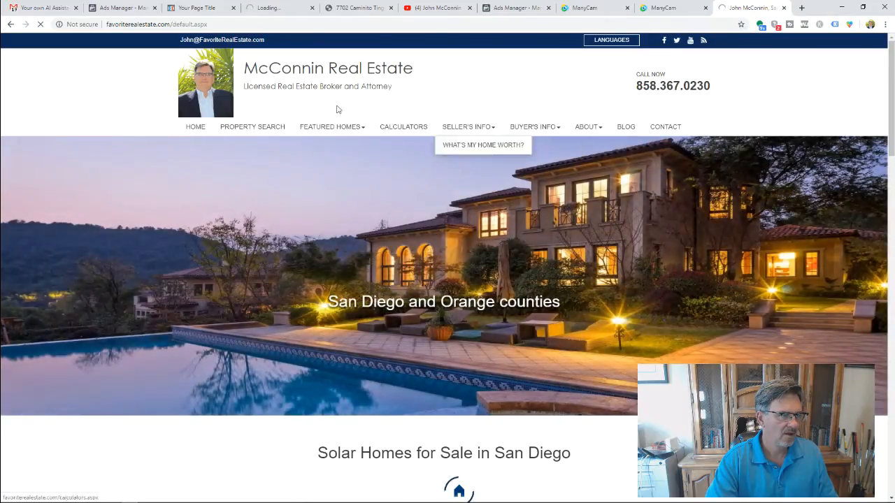
{"action": "left_click", "coordinate": [782, 8]}
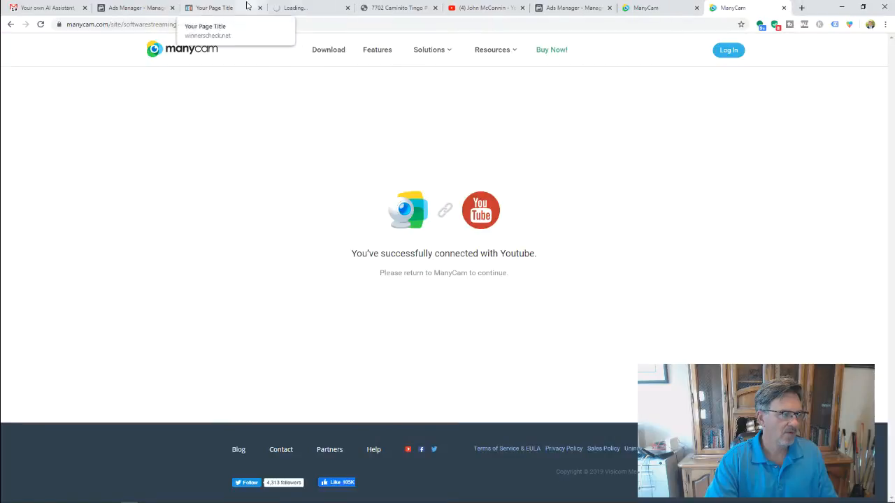
{"action": "left_click", "coordinate": [314, 9]}
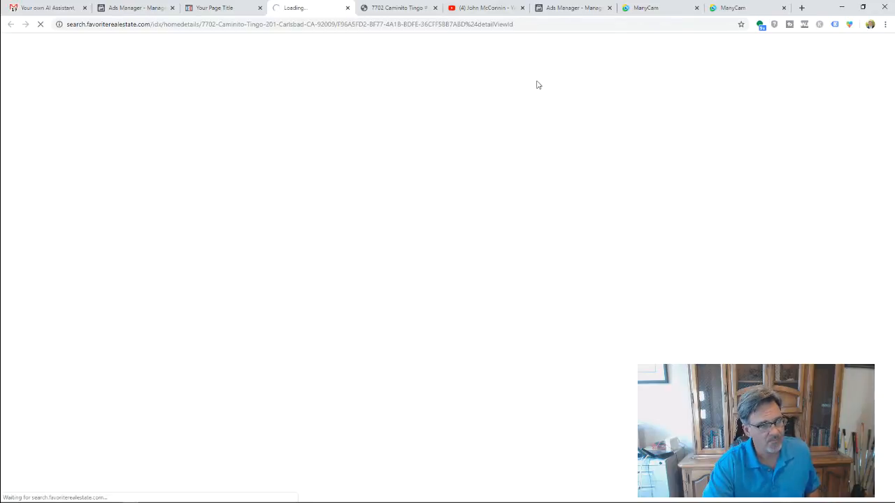
{"action": "left_click", "coordinate": [573, 8]}
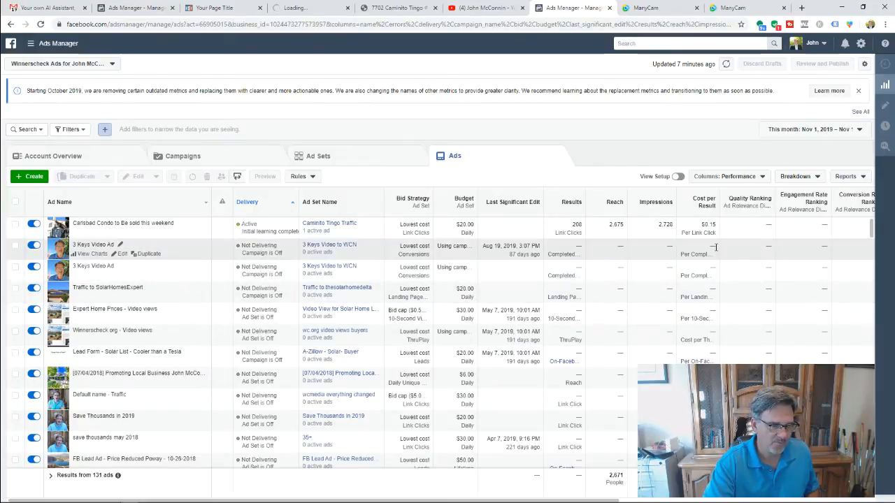
{"action": "scroll", "coordinate": [715, 248], "scroll_direction": "down", "scroll_amount": 3}
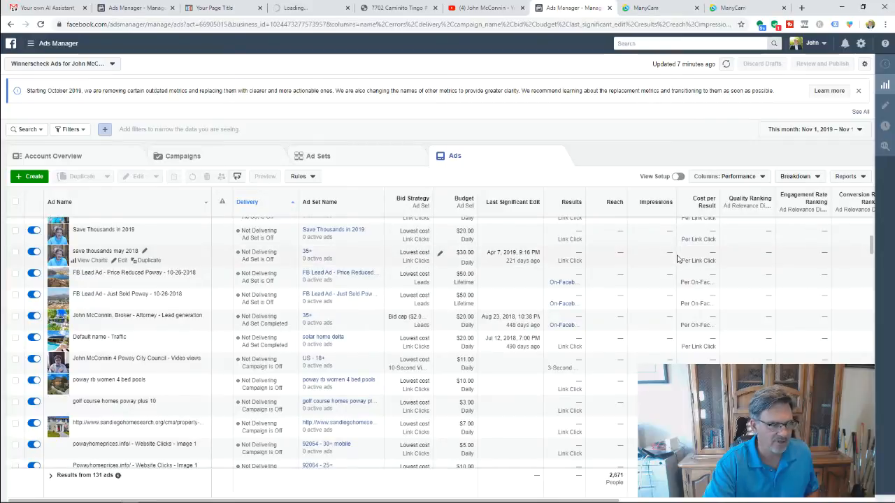
{"action": "scroll", "coordinate": [676, 259], "scroll_direction": "up", "scroll_amount": 3}
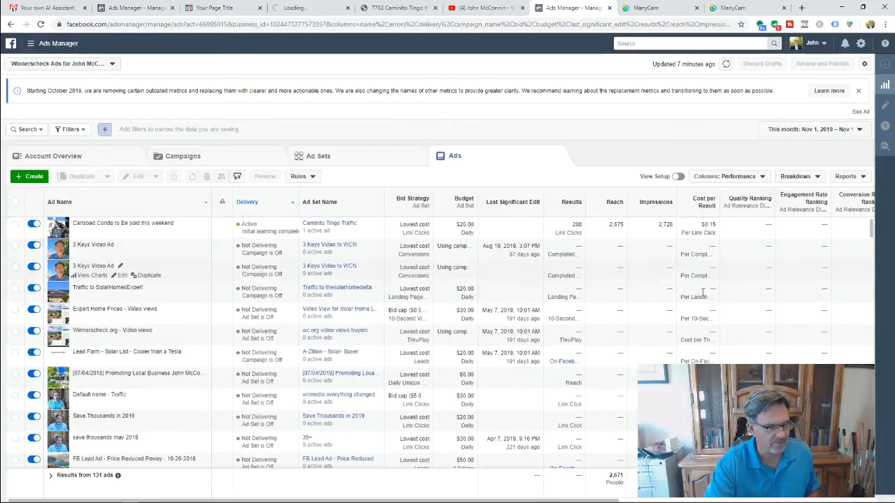
{"action": "scroll", "coordinate": [681, 273], "scroll_direction": "down", "scroll_amount": 4}
{"action": "scroll", "coordinate": [629, 294], "scroll_direction": "down", "scroll_amount": 4}
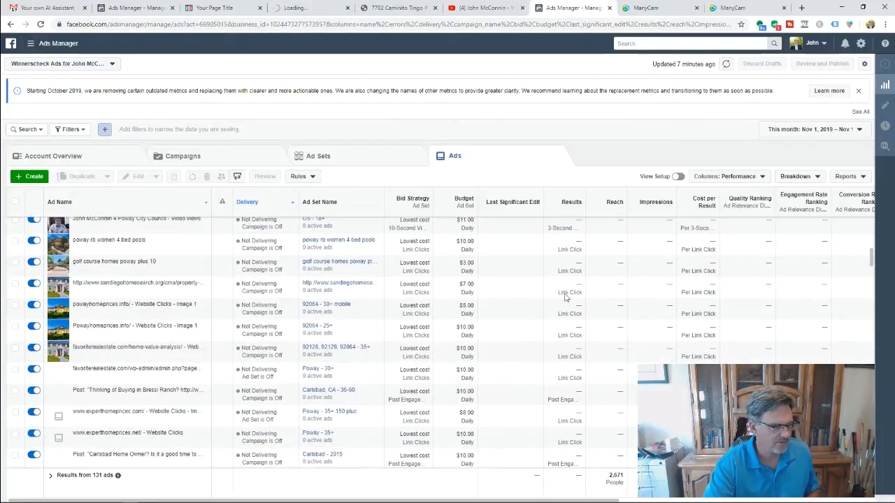
{"action": "scroll", "coordinate": [525, 286], "scroll_direction": "up", "scroll_amount": 4}
{"action": "scroll", "coordinate": [525, 285], "scroll_direction": "up", "scroll_amount": 3}
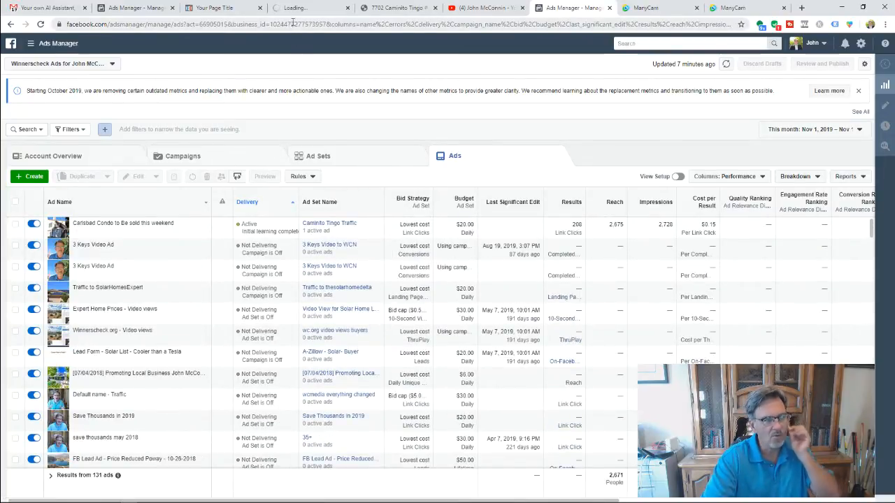
{"action": "left_click", "coordinate": [324, 10]}
{"action": "left_click", "coordinate": [348, 7]}
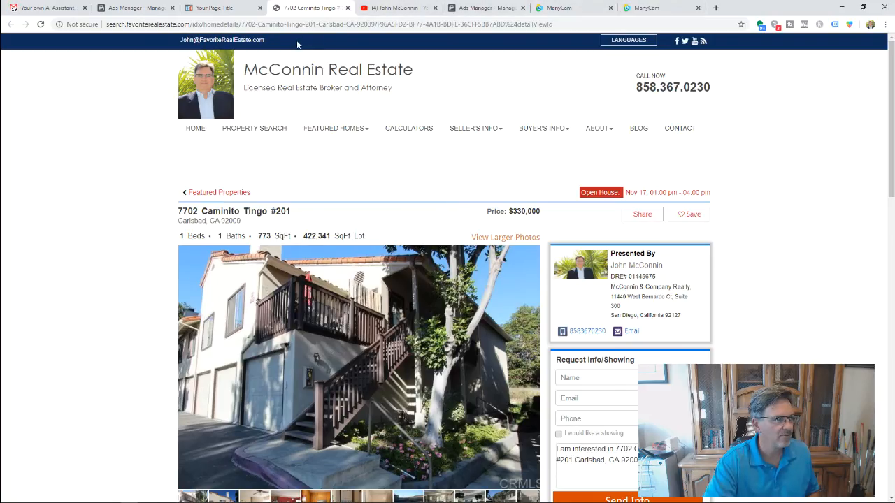
{"action": "mouse_move", "coordinate": [358, 160]}
{"action": "scroll", "coordinate": [359, 160], "scroll_direction": "down", "scroll_amount": 3}
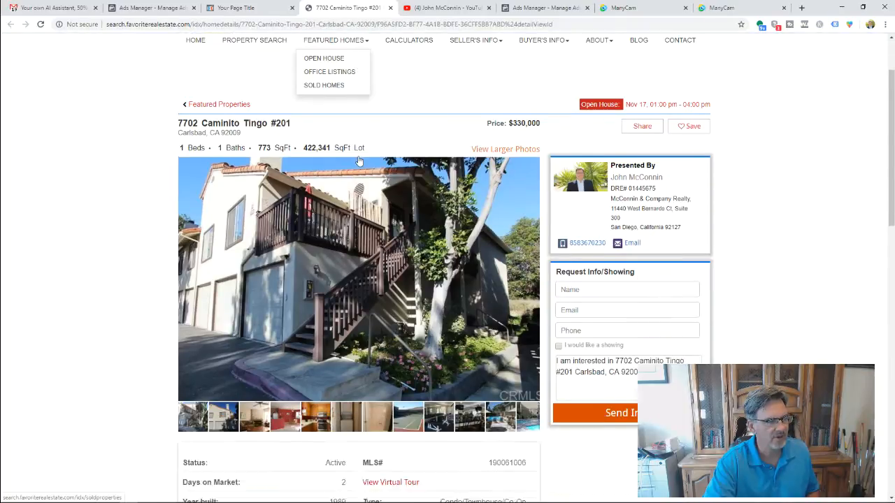
{"action": "scroll", "coordinate": [359, 161], "scroll_direction": "up", "scroll_amount": 3}
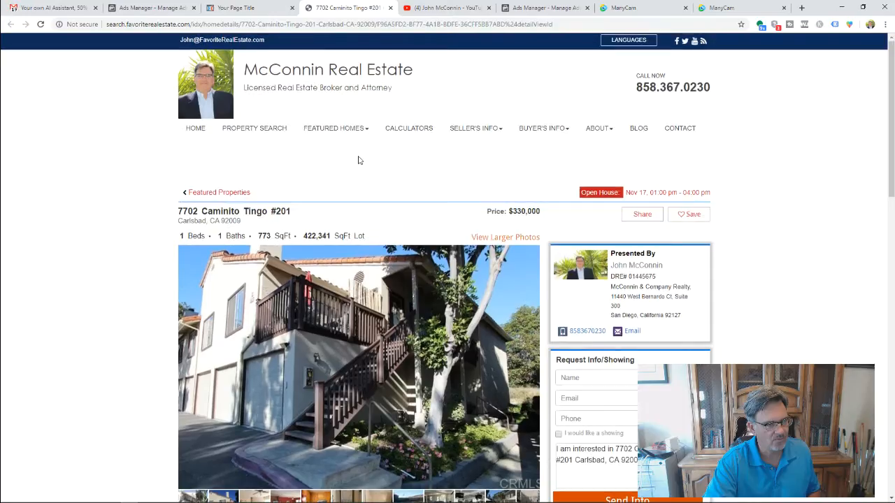
{"action": "scroll", "coordinate": [358, 160], "scroll_direction": "down", "scroll_amount": 6}
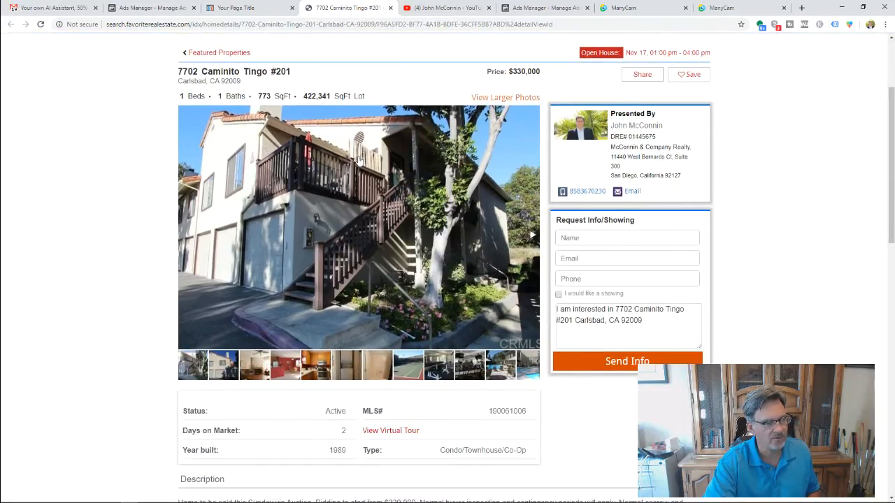
{"action": "scroll", "coordinate": [358, 160], "scroll_direction": "up", "scroll_amount": 6}
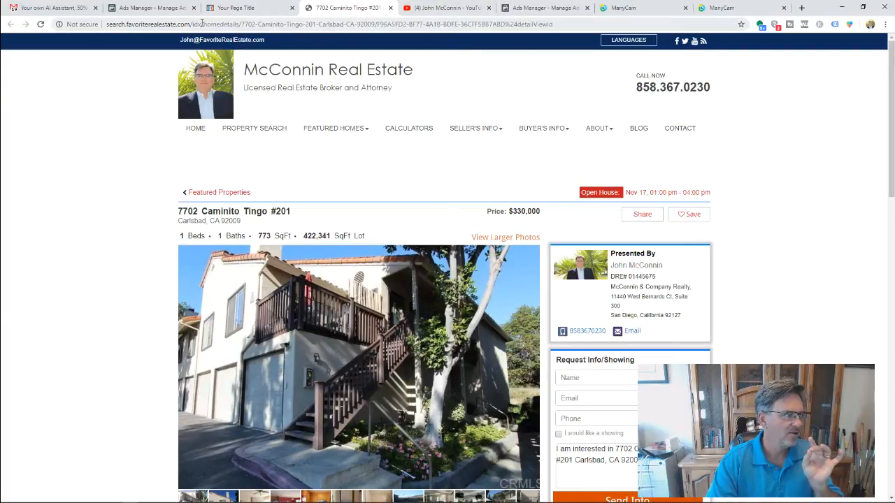
{"action": "left_click", "coordinate": [231, 8]}
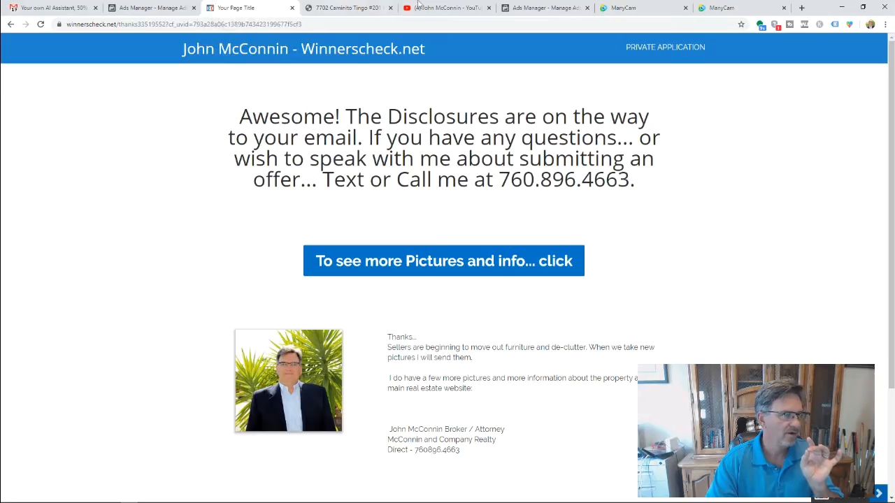
{"action": "left_click", "coordinate": [535, 8]}
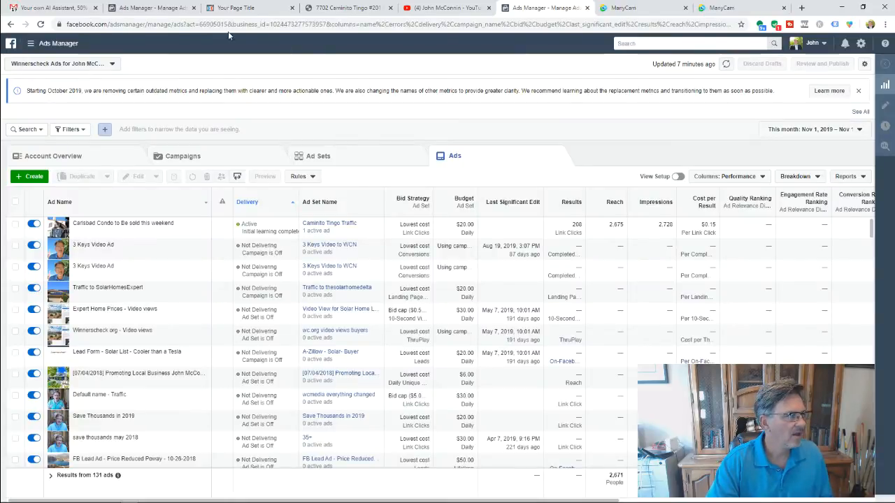
- Open the Caminito Tingo campaign's ad sets and choose Duplicate on the Caminito Tingo Traffic ad set
{"action": "left_click", "coordinate": [165, 8]}
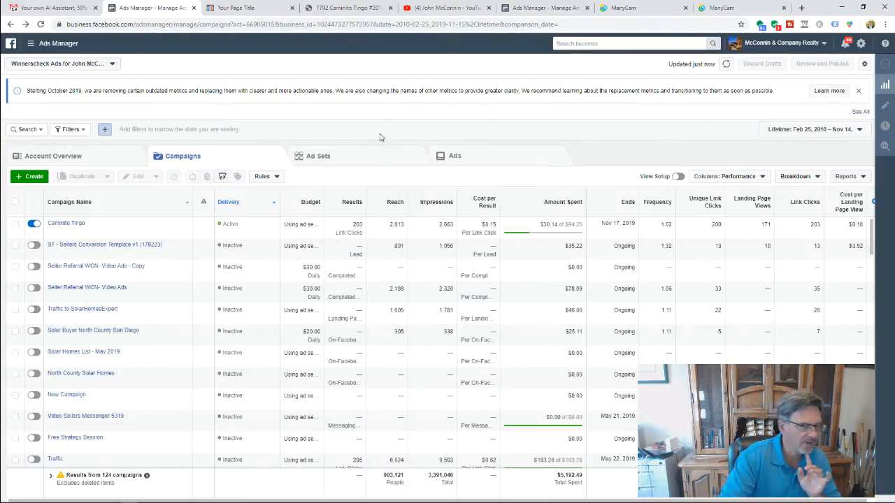
{"action": "left_click", "coordinate": [71, 223]}
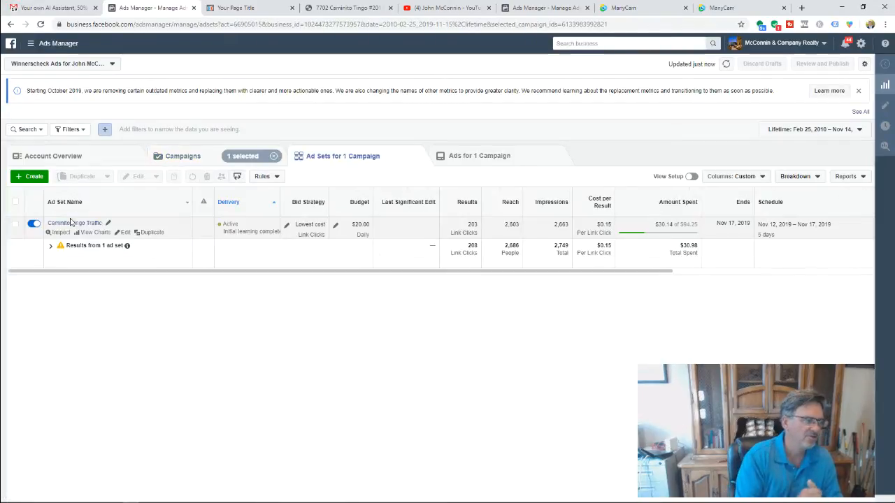
{"action": "left_click", "coordinate": [153, 233]}
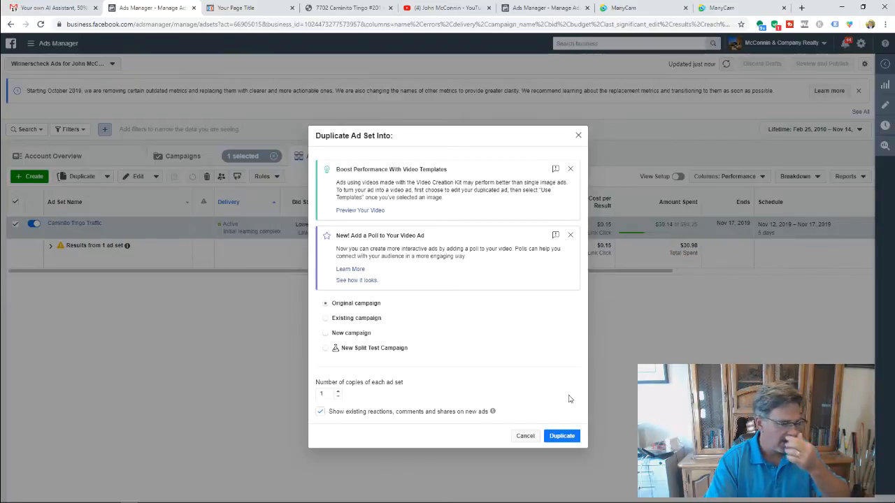
- Duplicate the Caminito Tingo Traffic ad set as 1 copy into the original campaign
{"action": "left_click", "coordinate": [561, 436]}
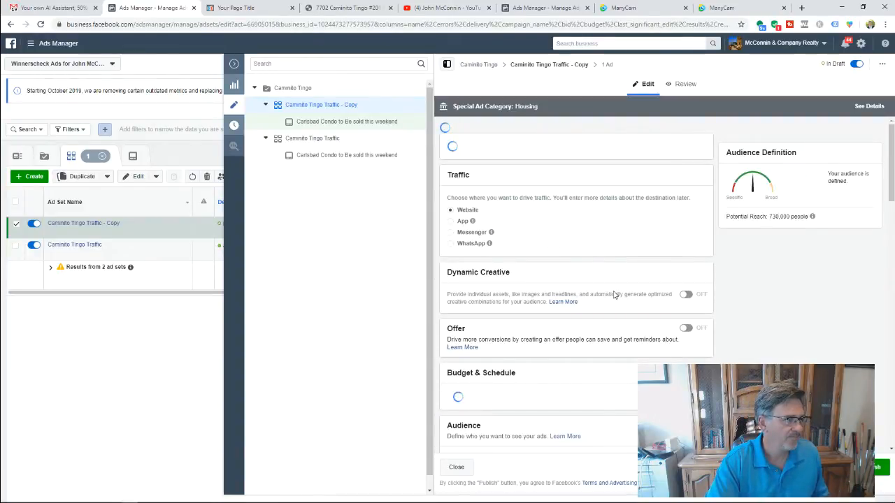
- Close the Caminito Tingo listing, Winnerscheck thank-you and both ManyCam tabs, then view the YouTube channel
{"action": "left_click", "coordinate": [349, 12]}
{"action": "left_click", "coordinate": [390, 7]}
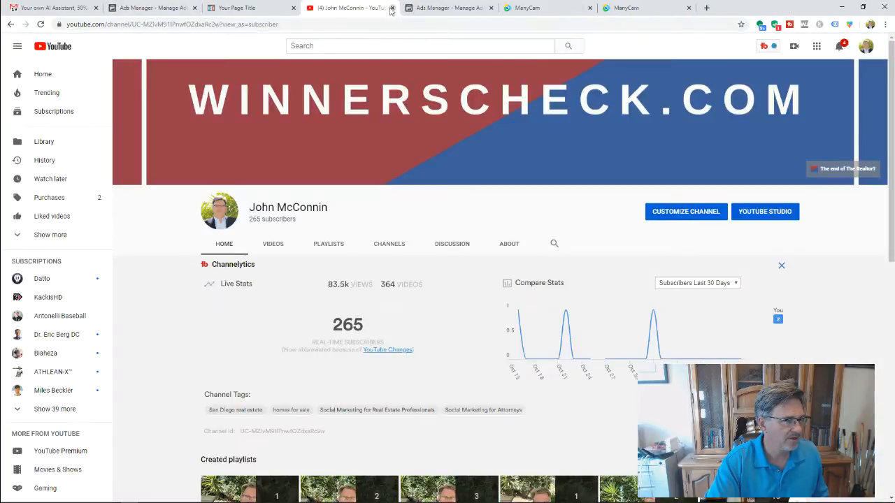
{"action": "left_click", "coordinate": [283, 8]}
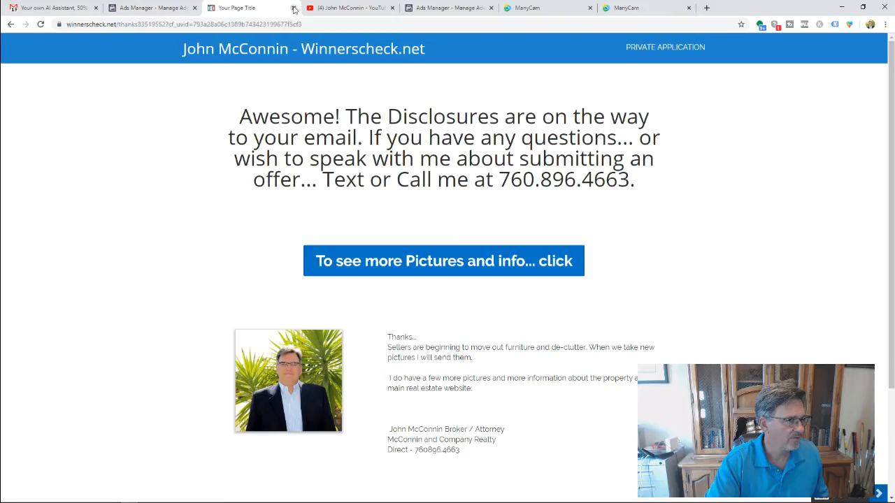
{"action": "left_click", "coordinate": [294, 8]}
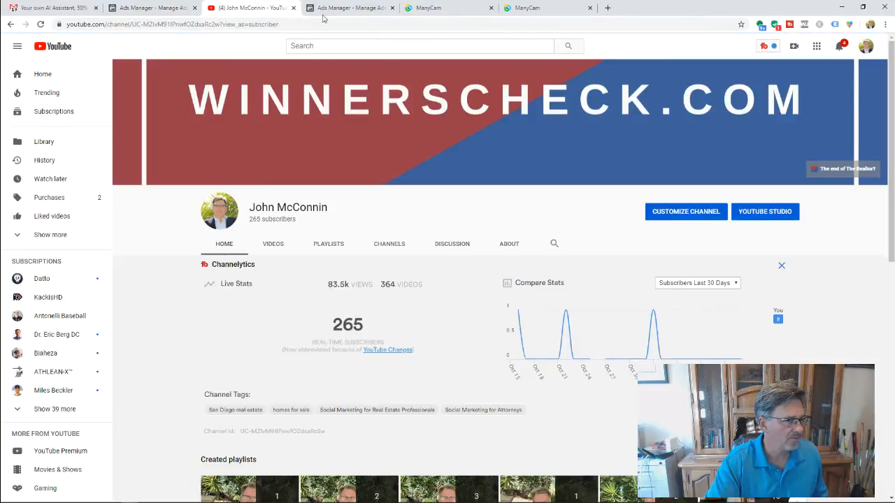
{"action": "left_click", "coordinate": [430, 8]}
{"action": "left_click", "coordinate": [537, 8]}
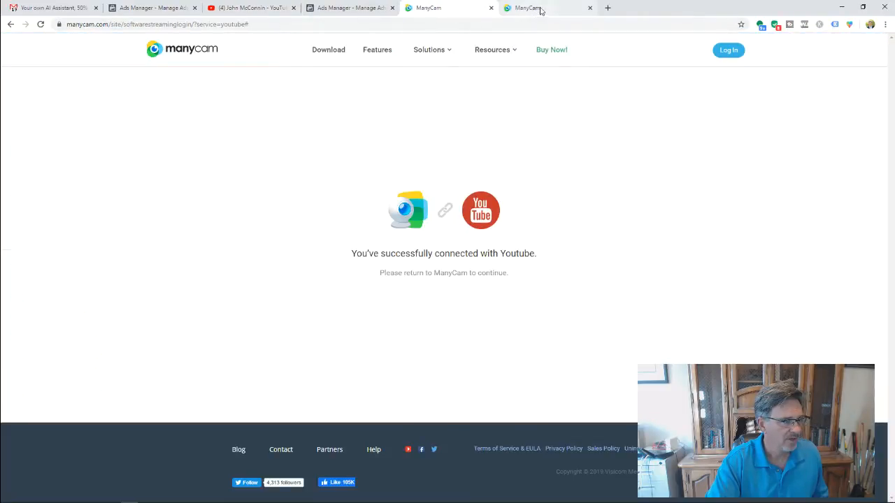
{"action": "left_click", "coordinate": [491, 9]}
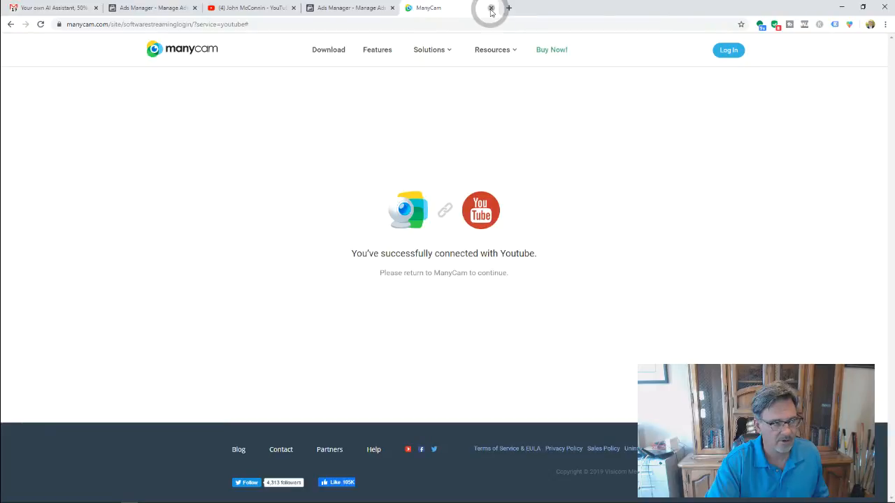
{"action": "left_click", "coordinate": [490, 9]}
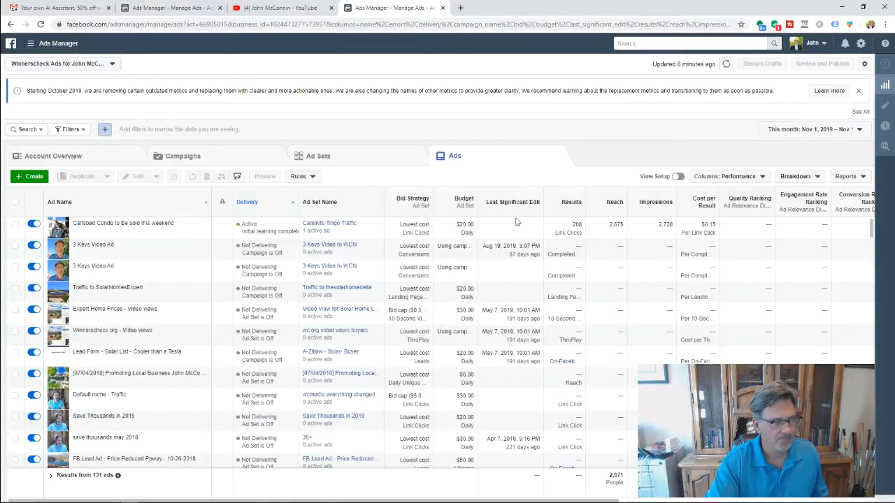
{"action": "left_click", "coordinate": [308, 9]}
- Select the copied Caminito Tingo Traffic ad set and open its 'Carlsbad Condo to Be sold this weekend' ad
{"action": "left_click", "coordinate": [166, 6]}
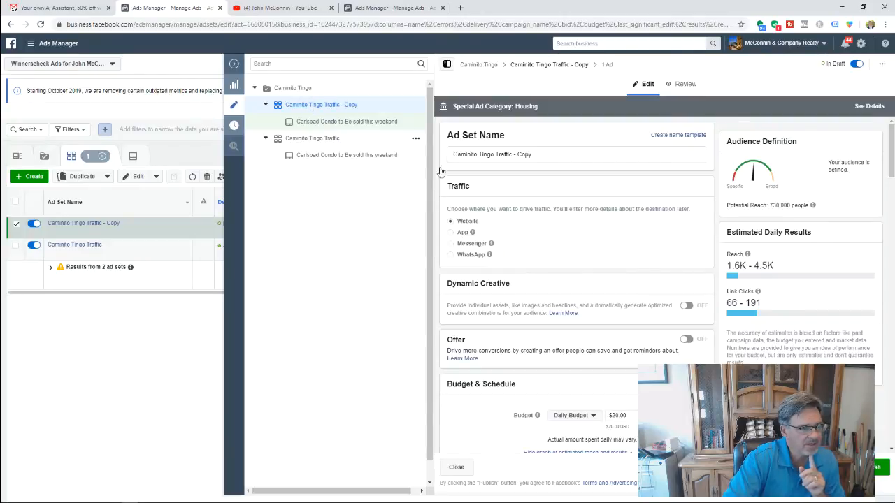
{"action": "scroll", "coordinate": [529, 261], "scroll_direction": "down", "scroll_amount": 1}
{"action": "scroll", "coordinate": [531, 253], "scroll_direction": "up", "scroll_amount": 1}
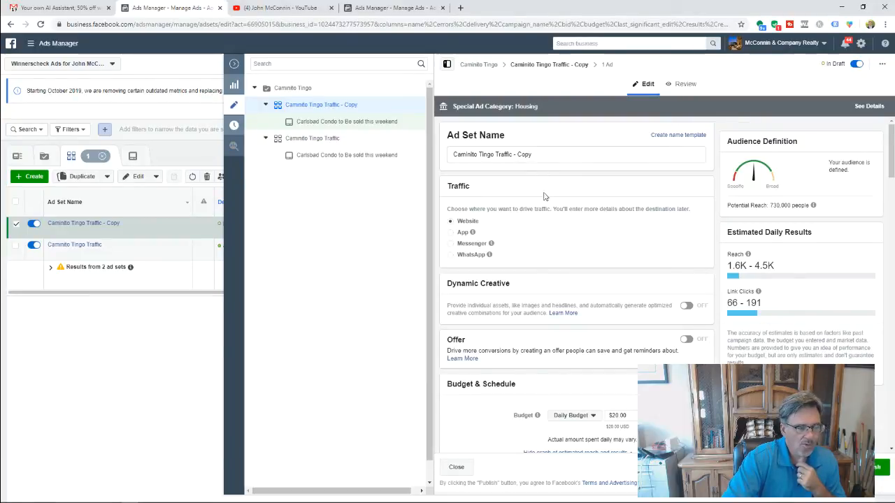
{"action": "left_click", "coordinate": [338, 106]}
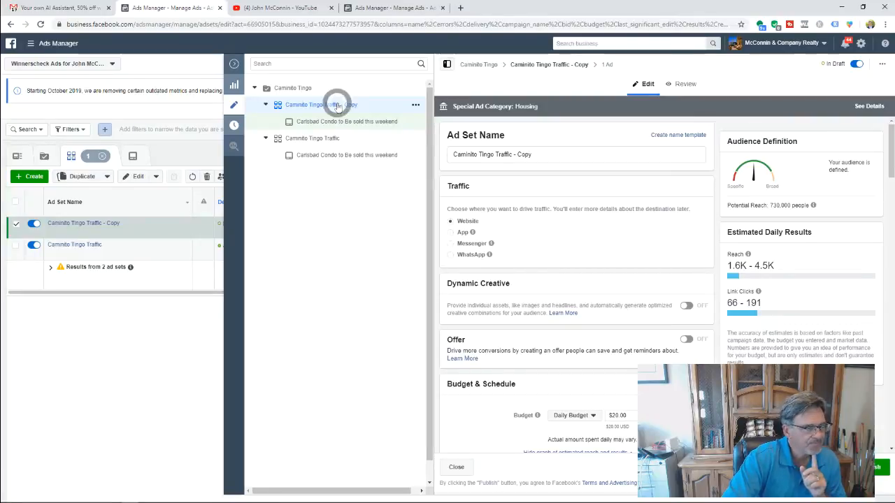
{"action": "left_click", "coordinate": [391, 123]}
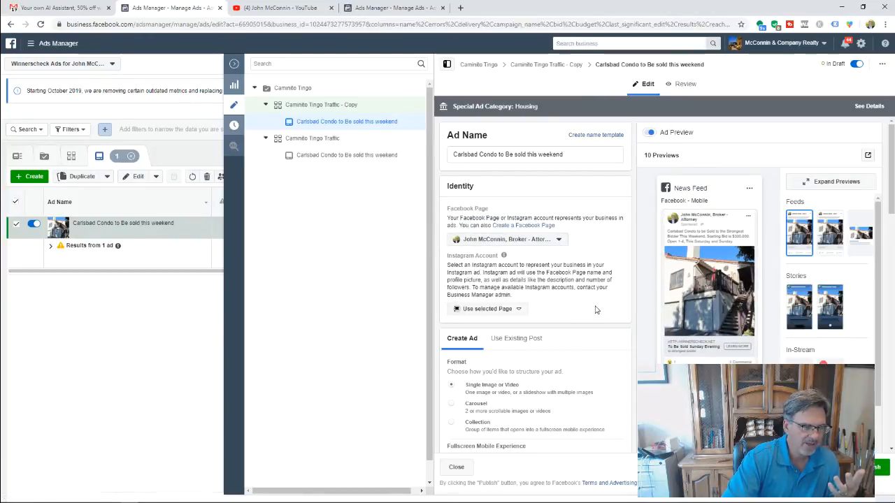
- In the Carlsbad condo ad's Media section, list the placements for customizing image 2-IMG_7022.JPG
{"action": "scroll", "coordinate": [503, 272], "scroll_direction": "down", "scroll_amount": 2}
{"action": "scroll", "coordinate": [429, 287], "scroll_direction": "down", "scroll_amount": 1}
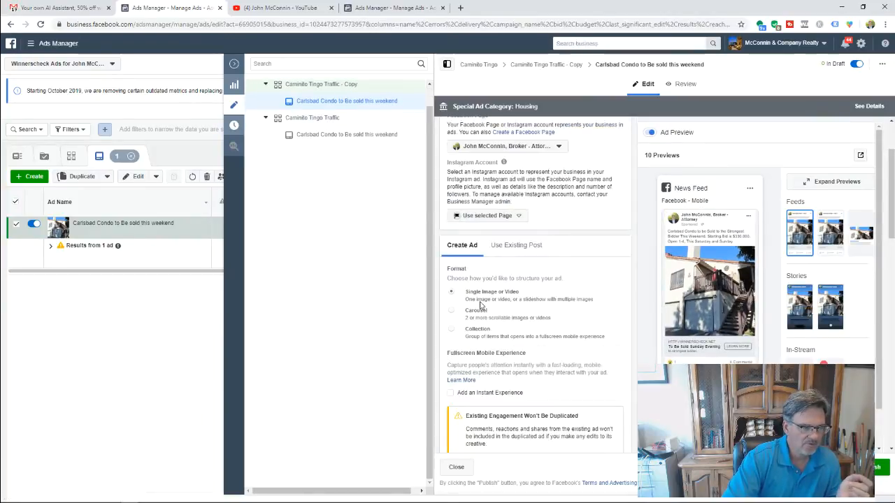
{"action": "scroll", "coordinate": [513, 299], "scroll_direction": "down", "scroll_amount": 1}
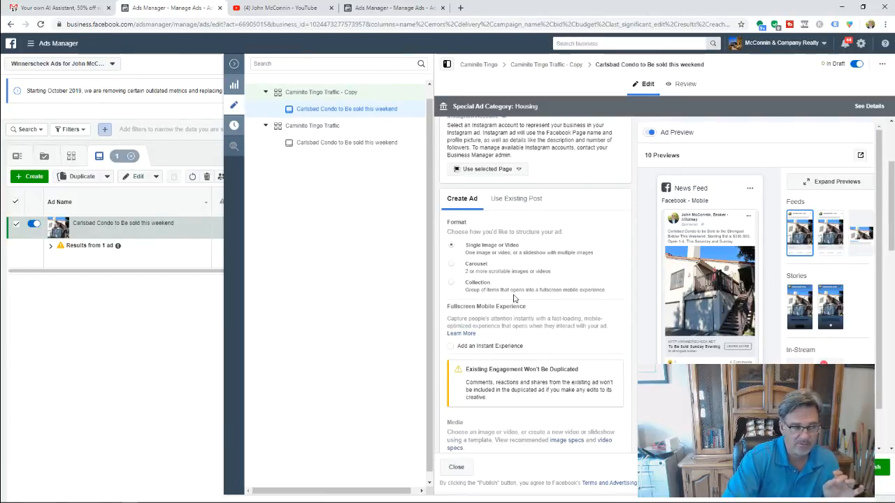
{"action": "scroll", "coordinate": [497, 287], "scroll_direction": "down", "scroll_amount": 1}
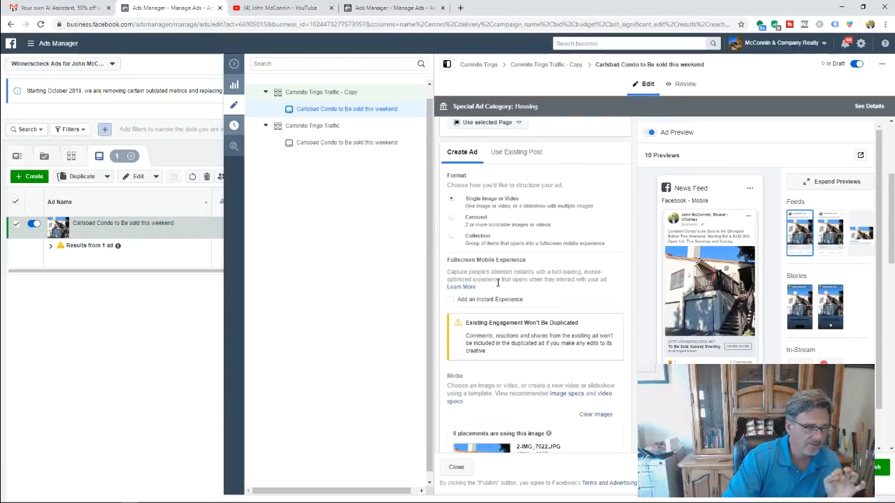
{"action": "scroll", "coordinate": [497, 282], "scroll_direction": "down", "scroll_amount": 1}
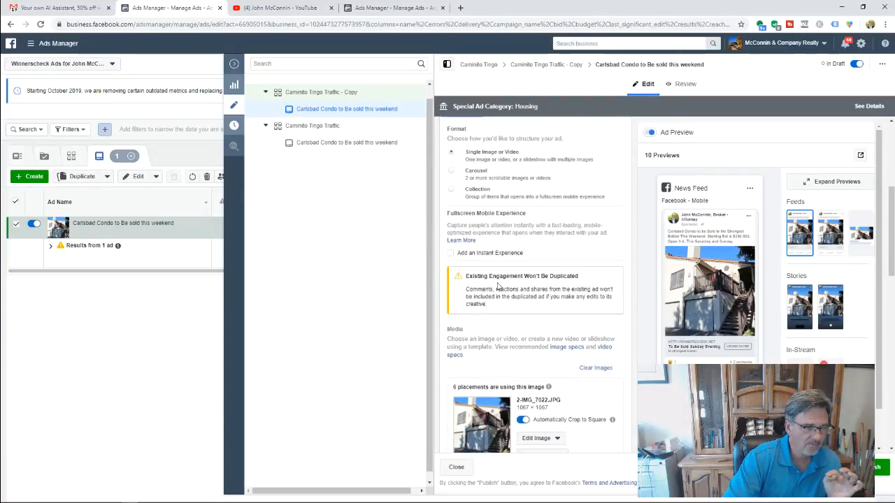
{"action": "scroll", "coordinate": [498, 286], "scroll_direction": "down", "scroll_amount": 1}
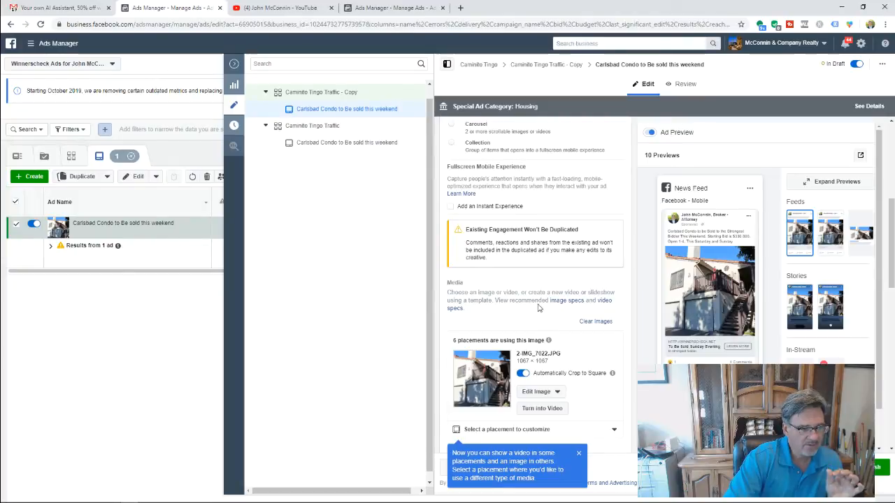
{"action": "scroll", "coordinate": [502, 291], "scroll_direction": "up", "scroll_amount": 3}
{"action": "scroll", "coordinate": [501, 291], "scroll_direction": "down", "scroll_amount": 3}
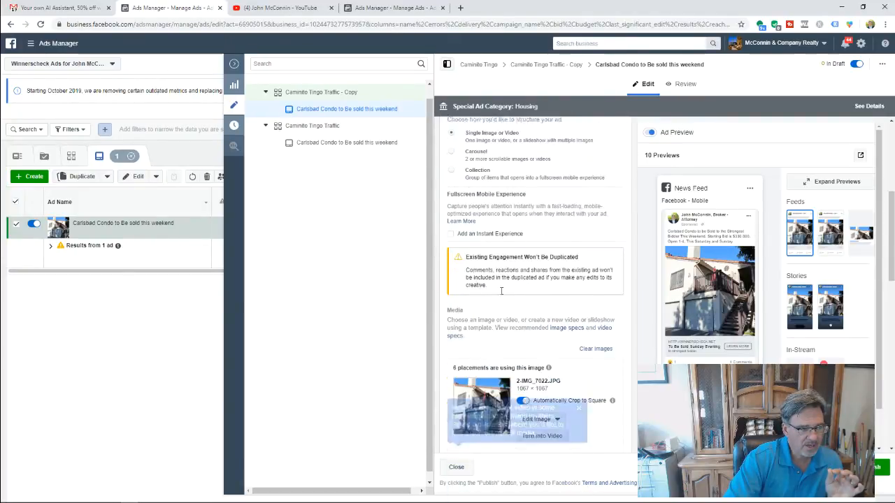
{"action": "scroll", "coordinate": [545, 335], "scroll_direction": "down", "scroll_amount": 2}
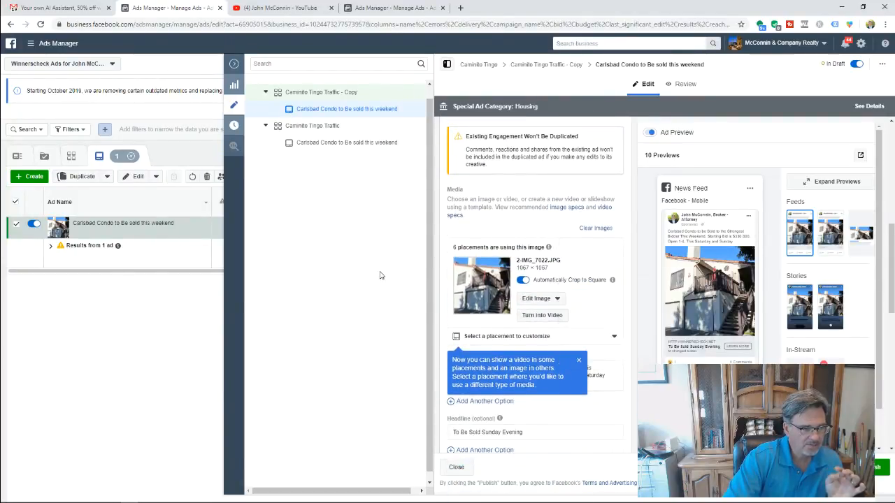
{"action": "scroll", "coordinate": [371, 290], "scroll_direction": "down", "scroll_amount": 1}
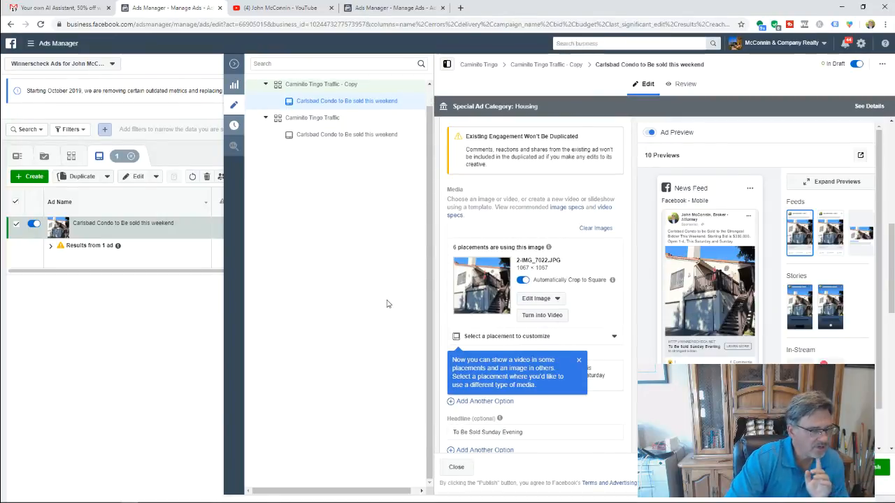
{"action": "left_click", "coordinate": [598, 315]}
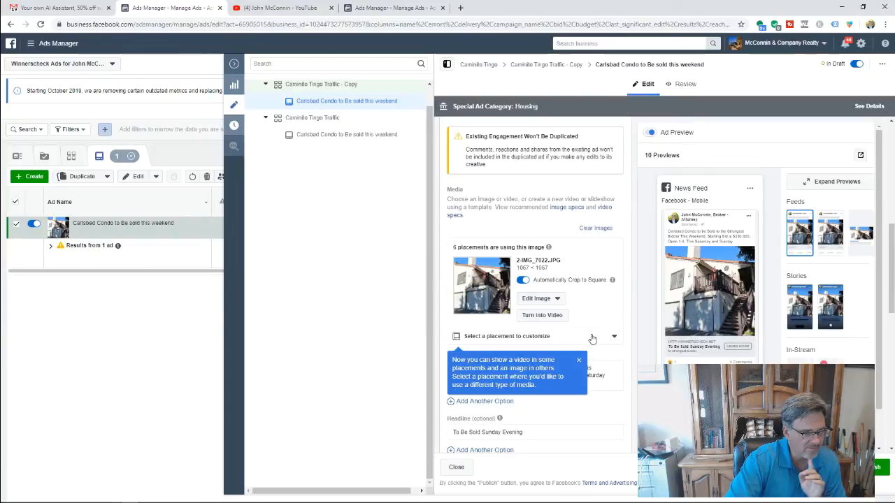
{"action": "left_click", "coordinate": [592, 339]}
{"action": "left_click", "coordinate": [591, 336]}
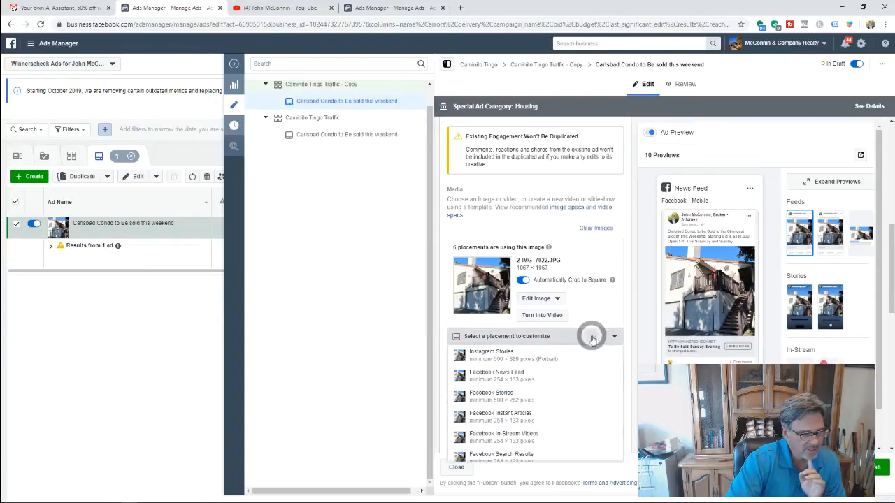
{"action": "left_click", "coordinate": [592, 337]}
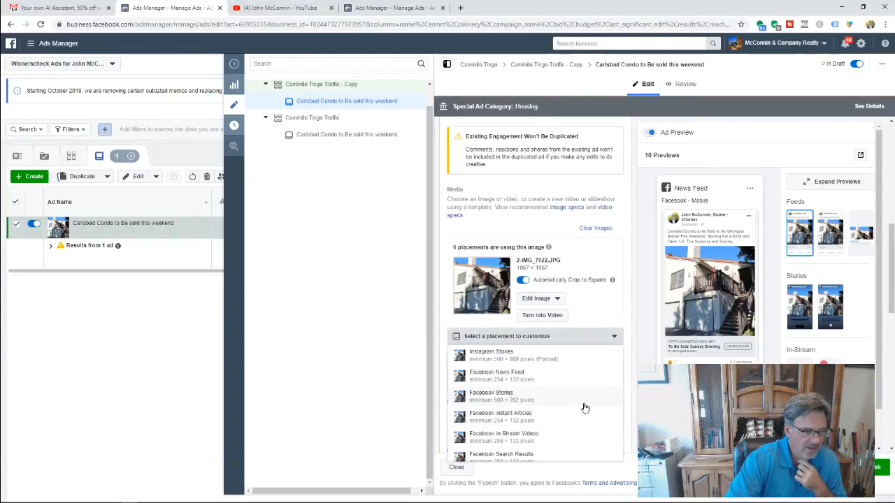
{"action": "scroll", "coordinate": [584, 407], "scroll_direction": "down", "scroll_amount": 1}
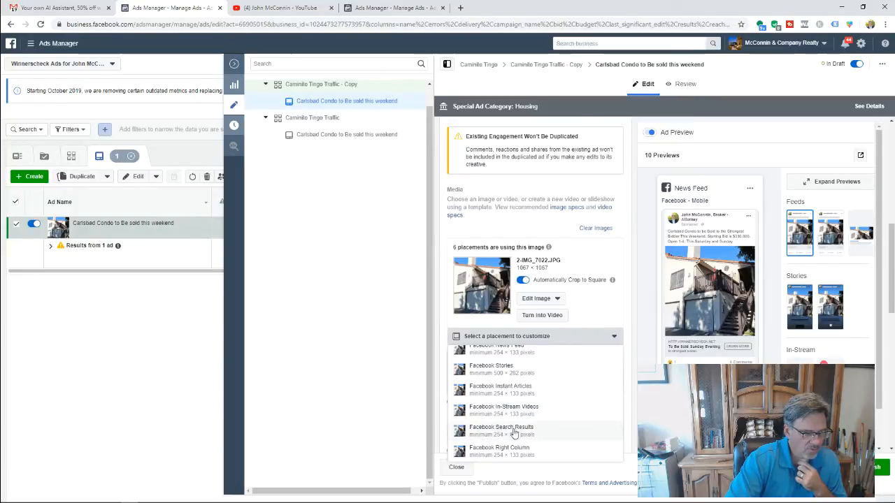
{"action": "scroll", "coordinate": [523, 418], "scroll_direction": "up", "scroll_amount": 1}
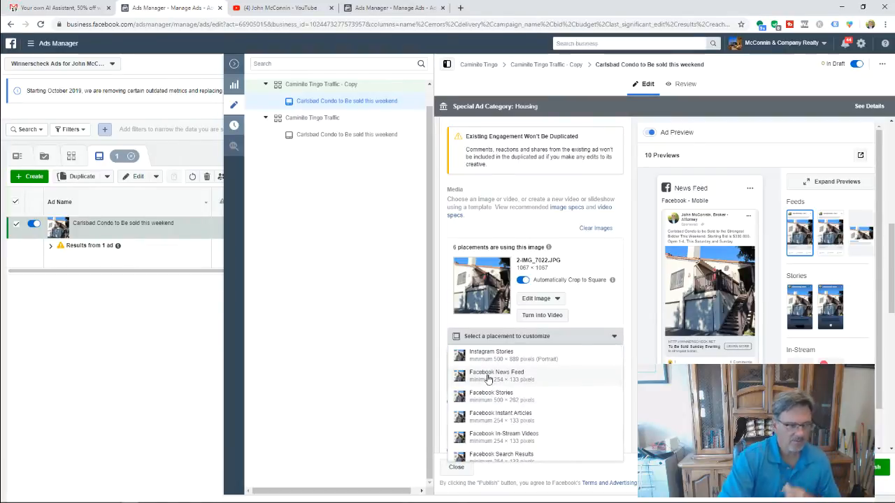
{"action": "left_click", "coordinate": [372, 342]}
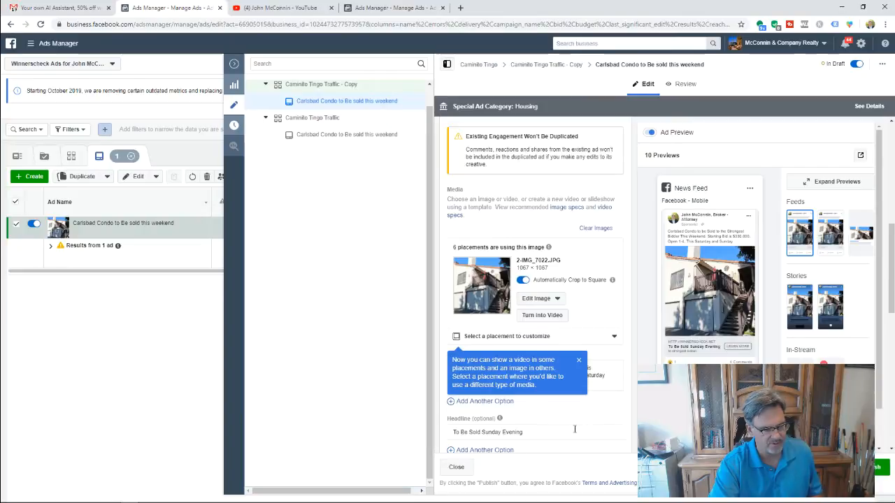
{"action": "scroll", "coordinate": [570, 432], "scroll_direction": "down", "scroll_amount": 3}
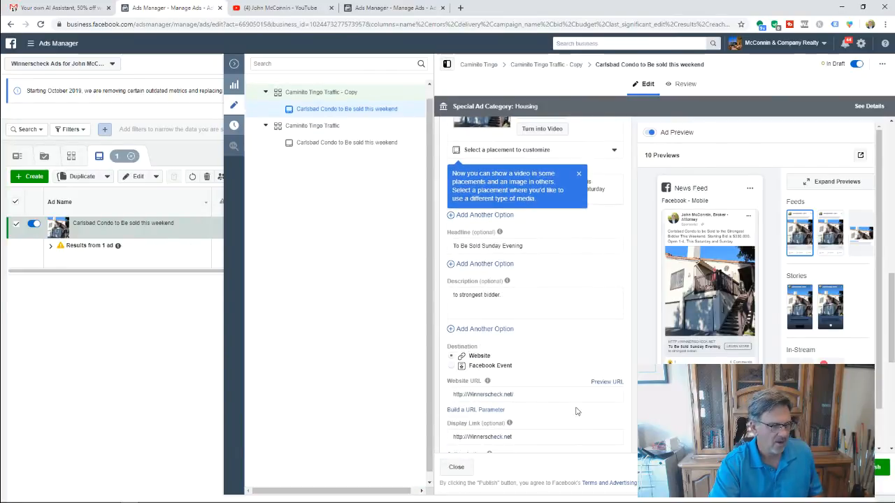
{"action": "scroll", "coordinate": [527, 338], "scroll_direction": "up", "scroll_amount": 1}
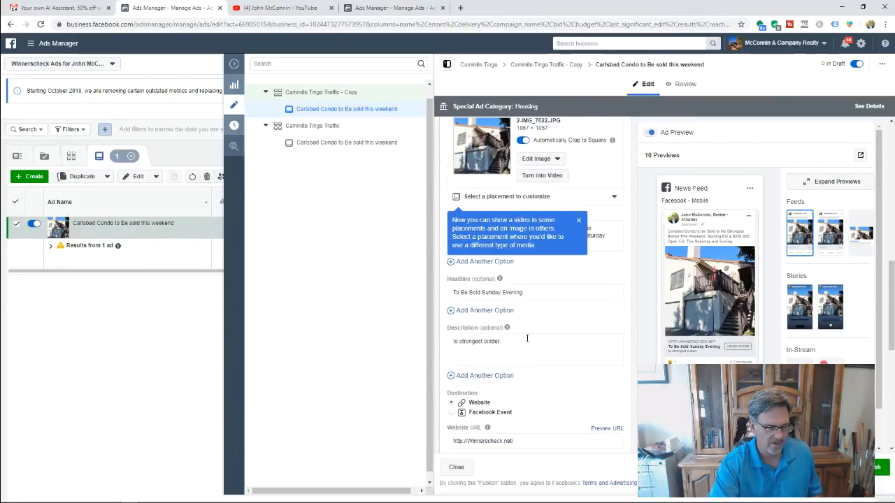
{"action": "scroll", "coordinate": [489, 342], "scroll_direction": "up", "scroll_amount": 1}
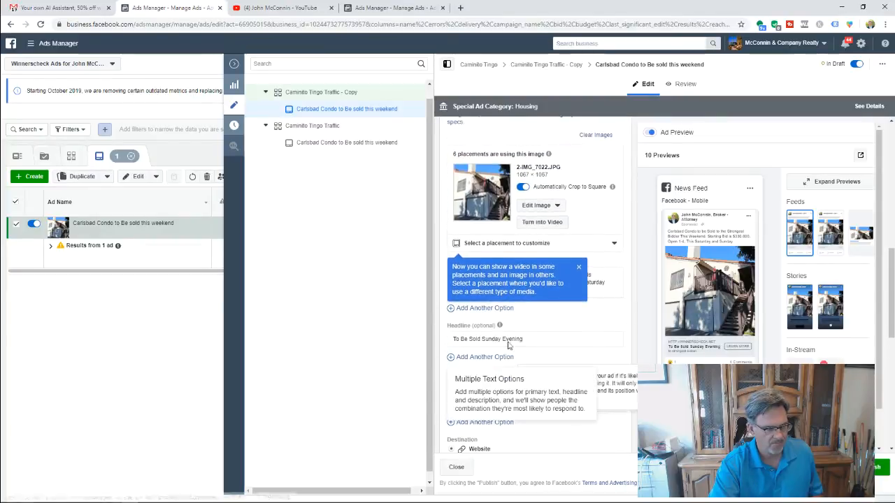
{"action": "left_click", "coordinate": [577, 249]}
{"action": "left_click", "coordinate": [582, 266]}
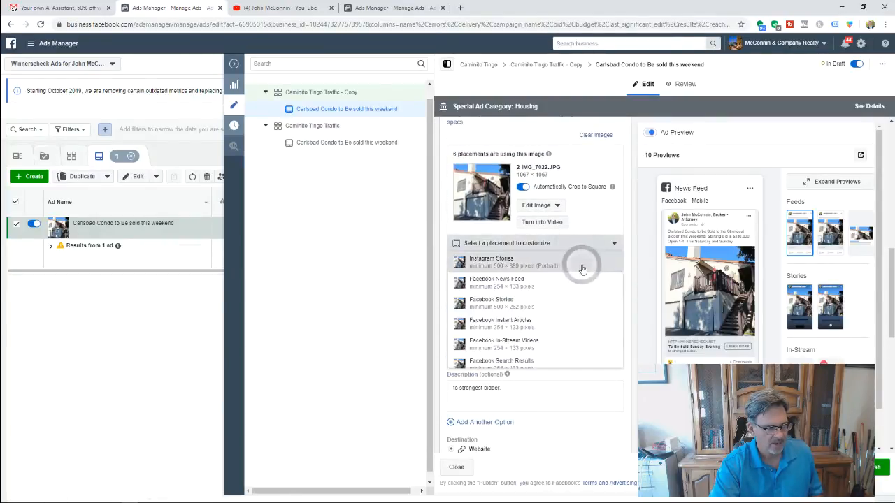
{"action": "left_click", "coordinate": [523, 245]}
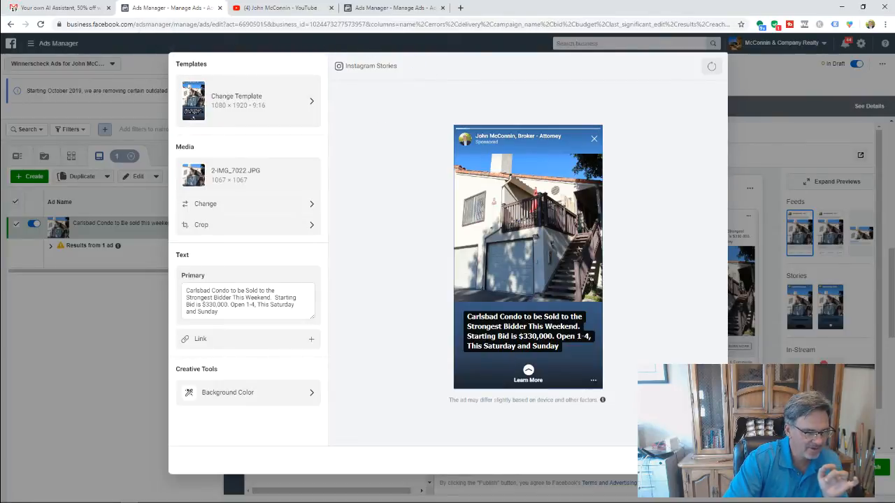
{"action": "left_click", "coordinate": [703, 460]}
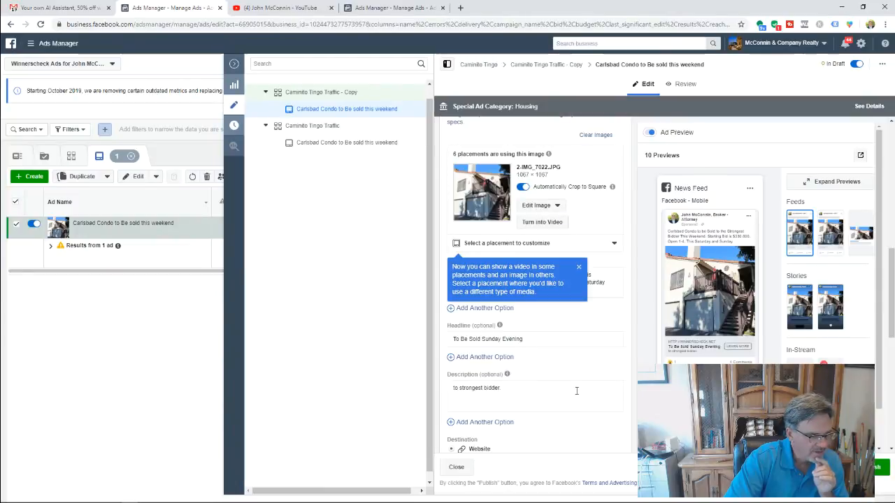
{"action": "scroll", "coordinate": [577, 392], "scroll_direction": "up", "scroll_amount": 1}
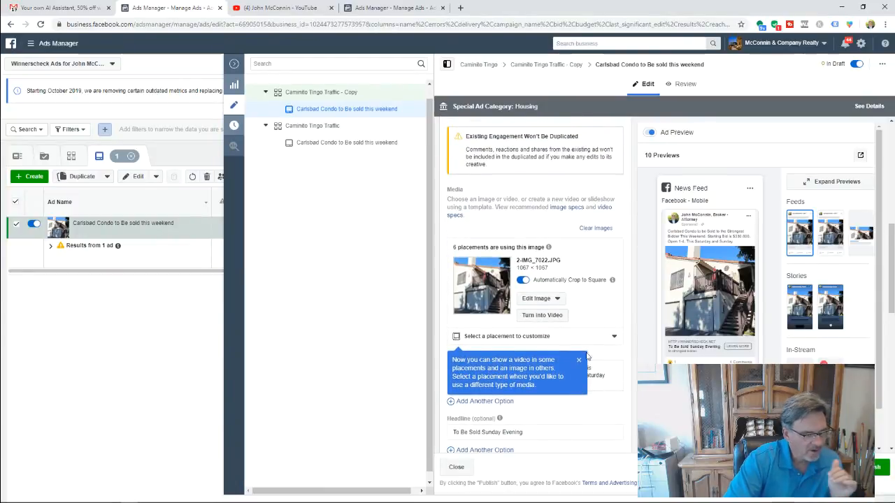
{"action": "scroll", "coordinate": [589, 337], "scroll_direction": "down", "scroll_amount": 1}
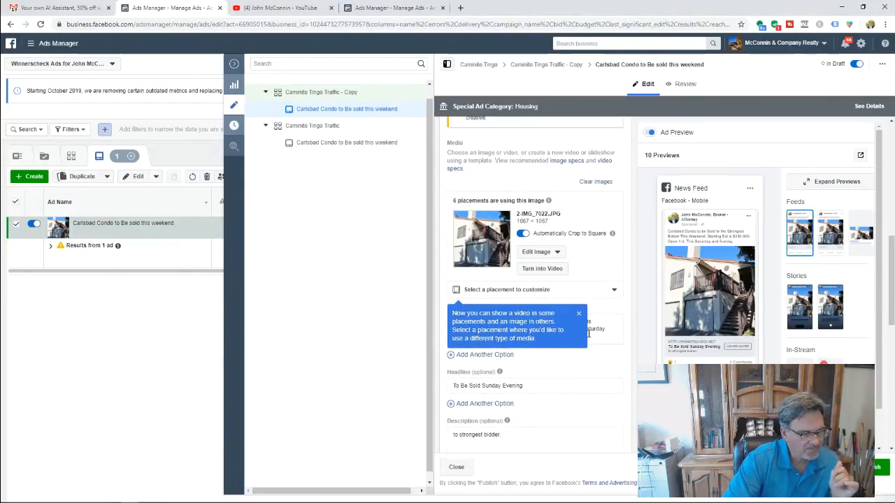
{"action": "left_click", "coordinate": [542, 294]}
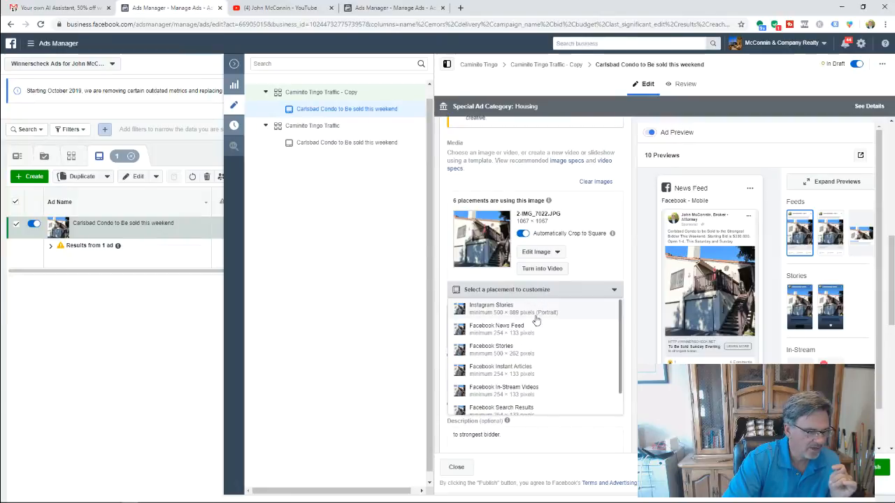
{"action": "left_click", "coordinate": [600, 283]}
{"action": "scroll", "coordinate": [596, 294], "scroll_direction": "up", "scroll_amount": 10}
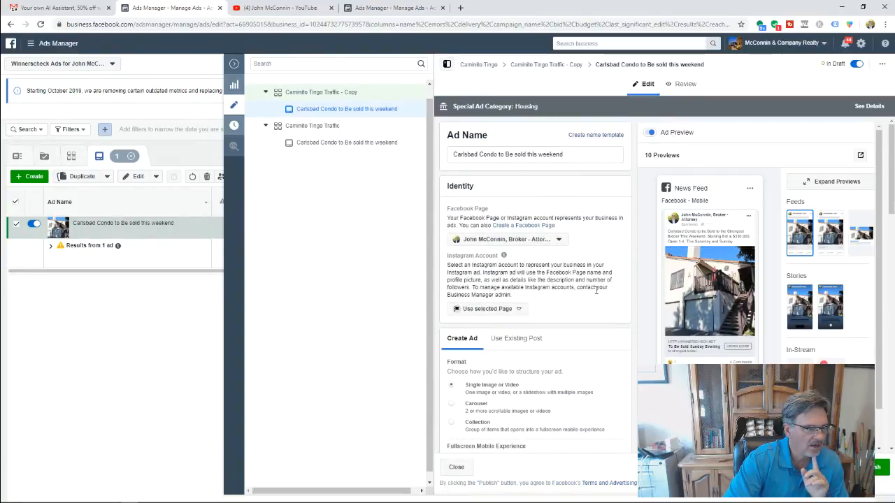
{"action": "scroll", "coordinate": [596, 290], "scroll_direction": "down", "scroll_amount": 10}
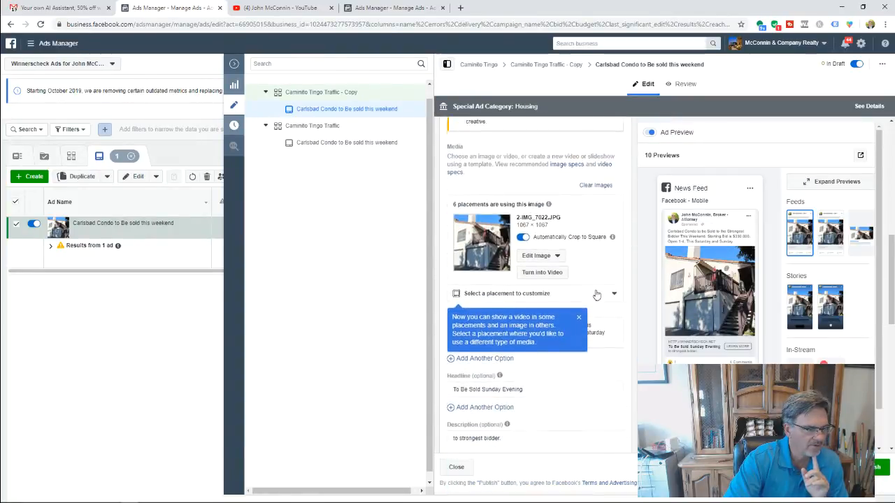
{"action": "left_click", "coordinate": [555, 289]}
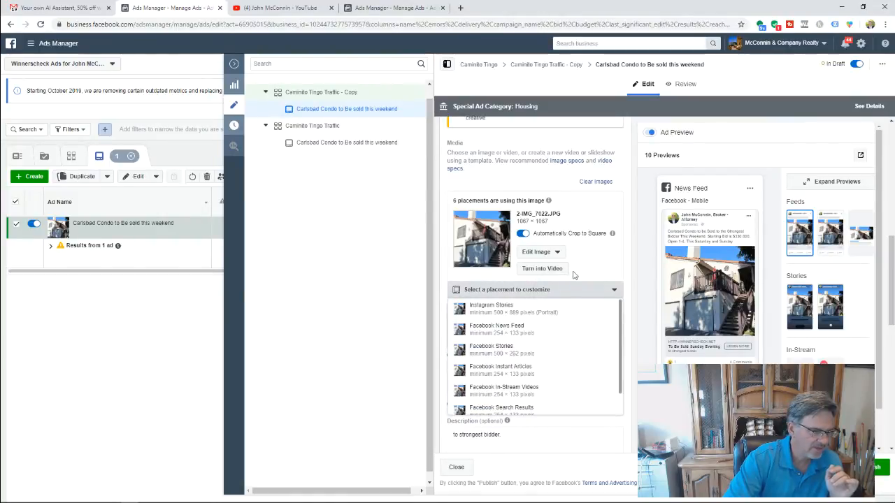
{"action": "left_click", "coordinate": [586, 274]}
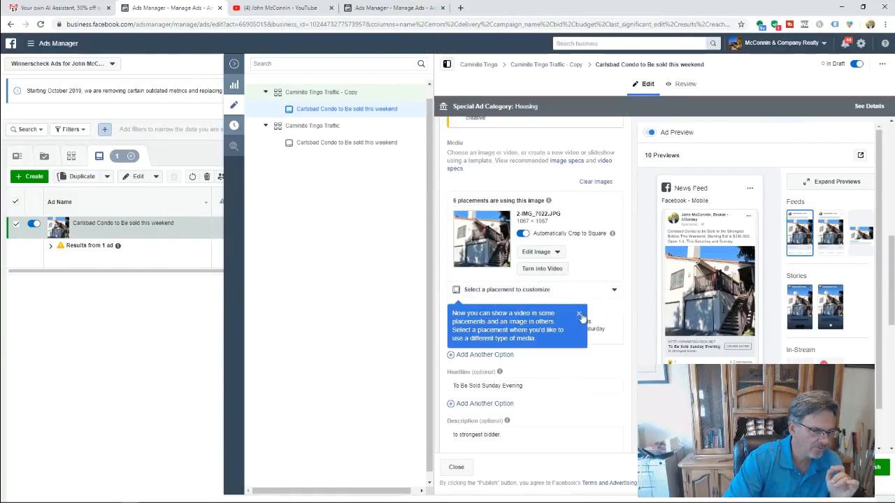
{"action": "scroll", "coordinate": [573, 349], "scroll_direction": "down", "scroll_amount": 1}
{"action": "scroll", "coordinate": [576, 379], "scroll_direction": "down", "scroll_amount": 2}
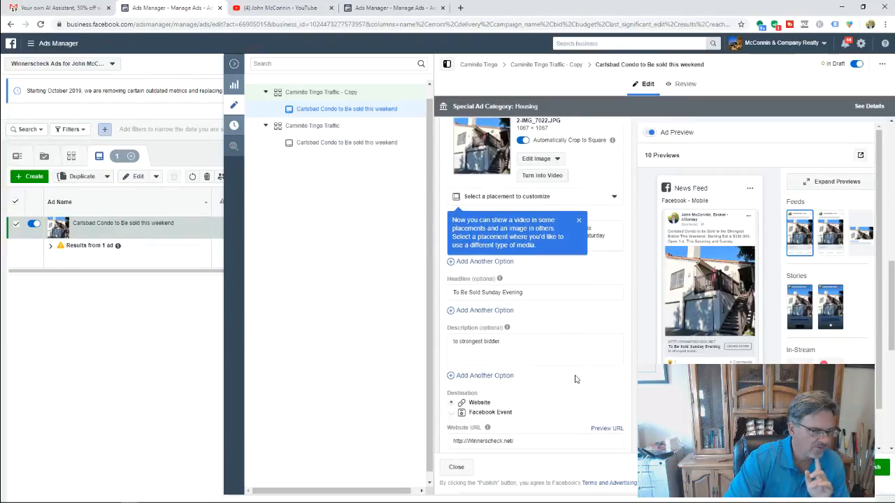
{"action": "scroll", "coordinate": [575, 379], "scroll_direction": "down", "scroll_amount": 3}
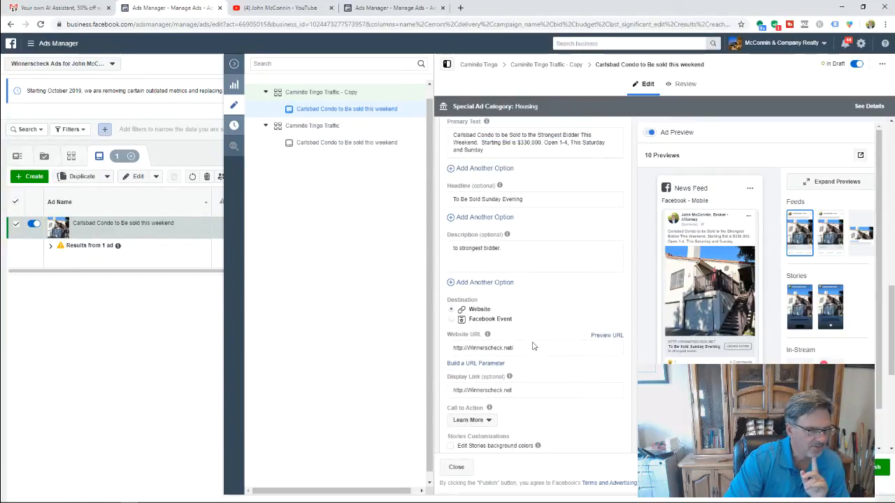
{"action": "scroll", "coordinate": [532, 345], "scroll_direction": "down", "scroll_amount": 3}
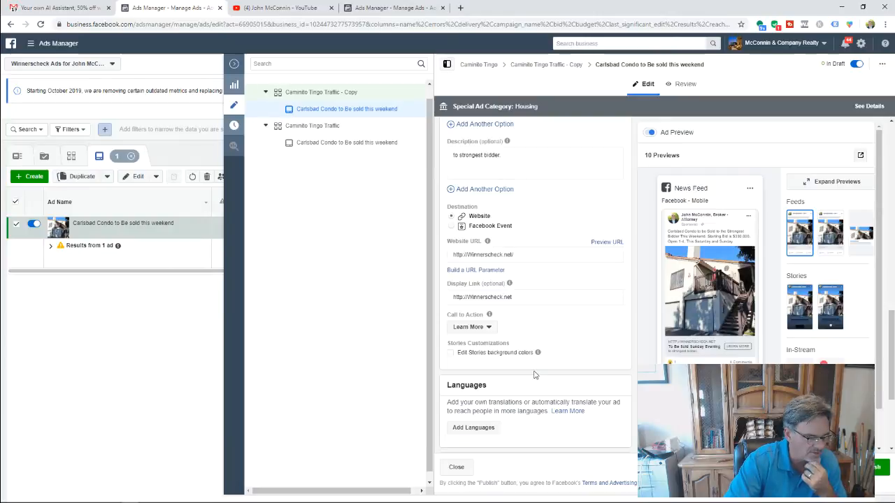
{"action": "scroll", "coordinate": [534, 375], "scroll_direction": "down", "scroll_amount": 2}
{"action": "scroll", "coordinate": [534, 375], "scroll_direction": "down", "scroll_amount": 3}
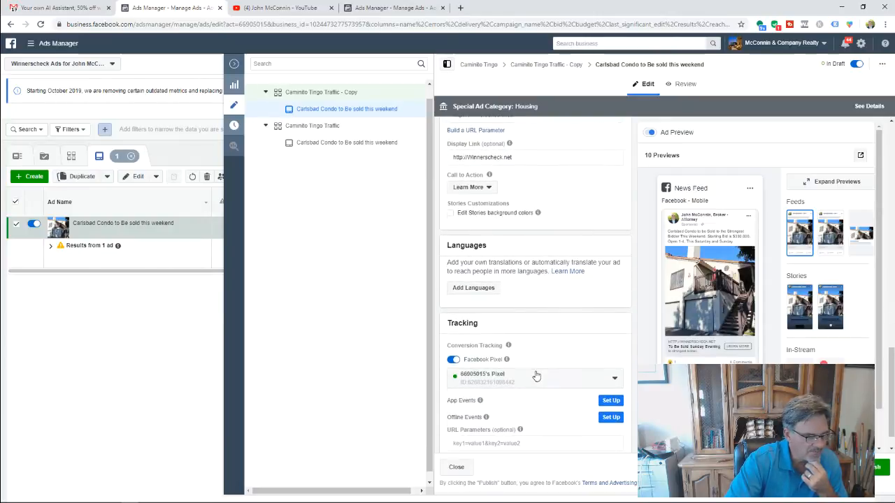
{"action": "left_click", "coordinate": [482, 288]}
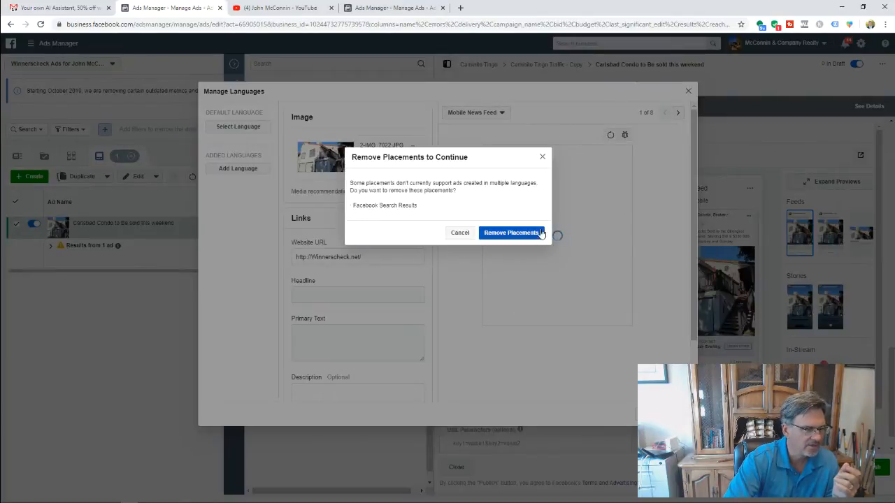
{"action": "left_click", "coordinate": [541, 156]}
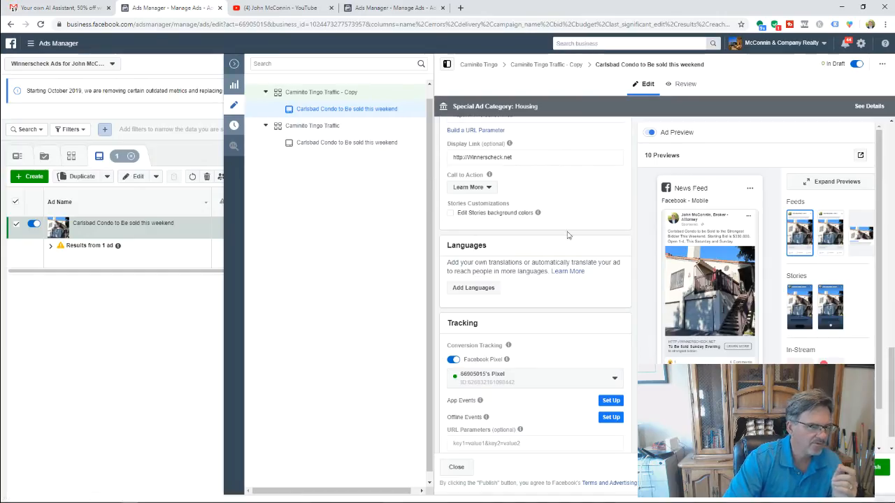
{"action": "scroll", "coordinate": [539, 409], "scroll_direction": "down", "scroll_amount": 1}
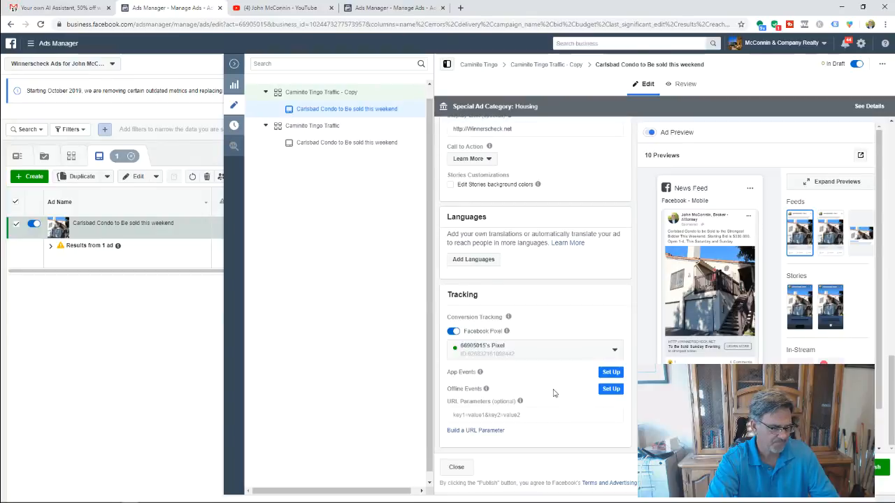
{"action": "scroll", "coordinate": [553, 393], "scroll_direction": "up", "scroll_amount": 4}
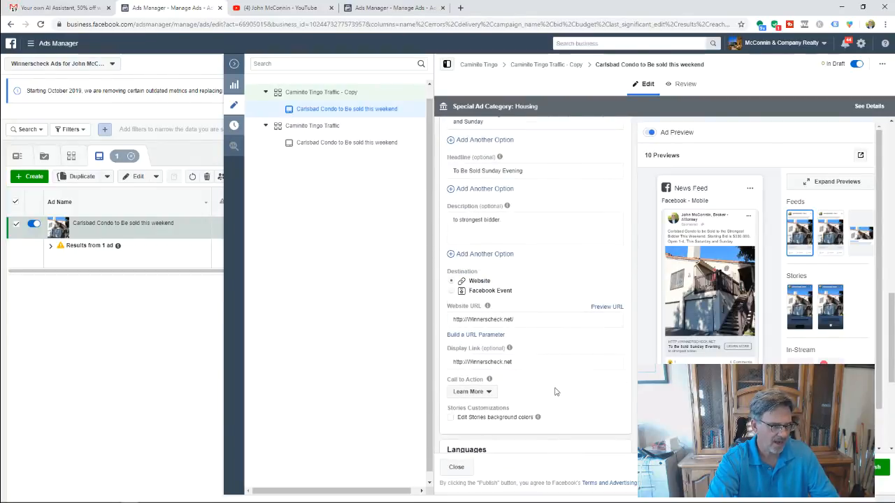
{"action": "scroll", "coordinate": [554, 391], "scroll_direction": "up", "scroll_amount": 10}
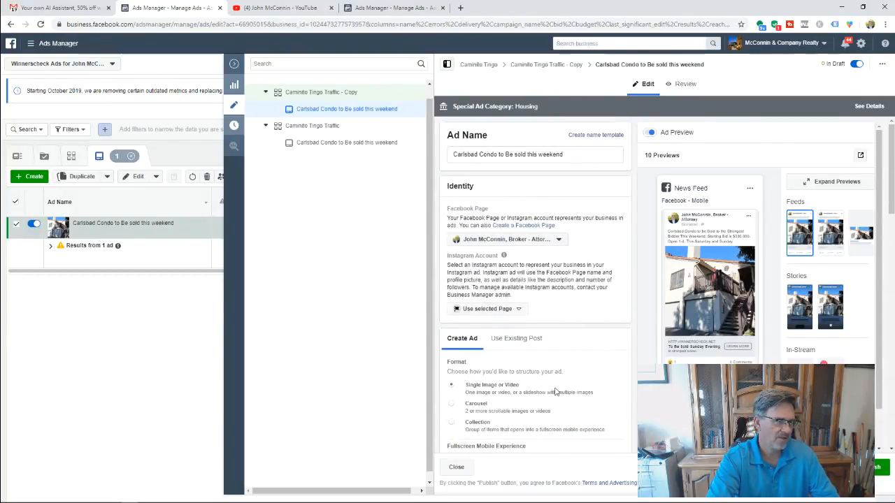
{"action": "left_click", "coordinate": [310, 130]}
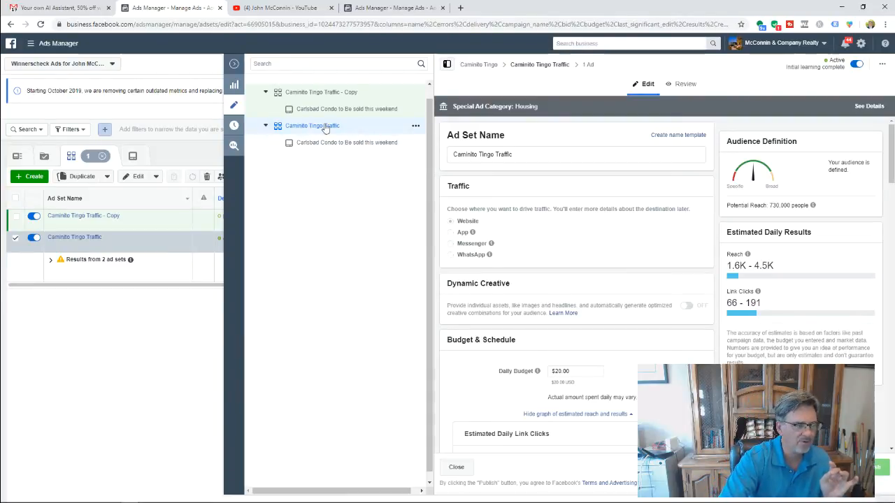
{"action": "scroll", "coordinate": [573, 280], "scroll_direction": "down", "scroll_amount": 2}
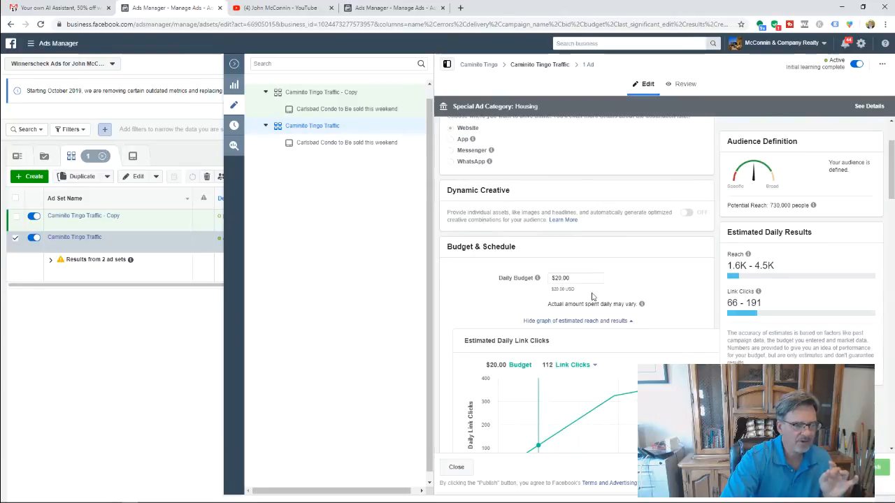
{"action": "scroll", "coordinate": [591, 296], "scroll_direction": "down", "scroll_amount": 4}
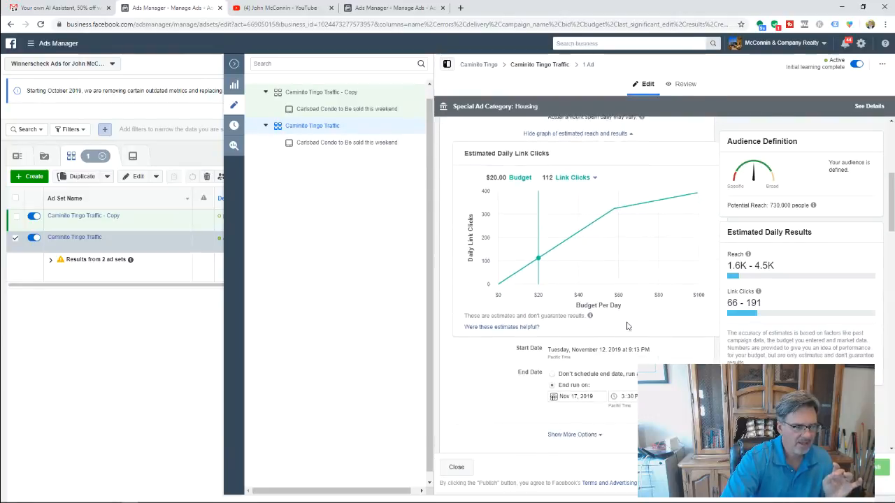
{"action": "scroll", "coordinate": [627, 326], "scroll_direction": "down", "scroll_amount": 2}
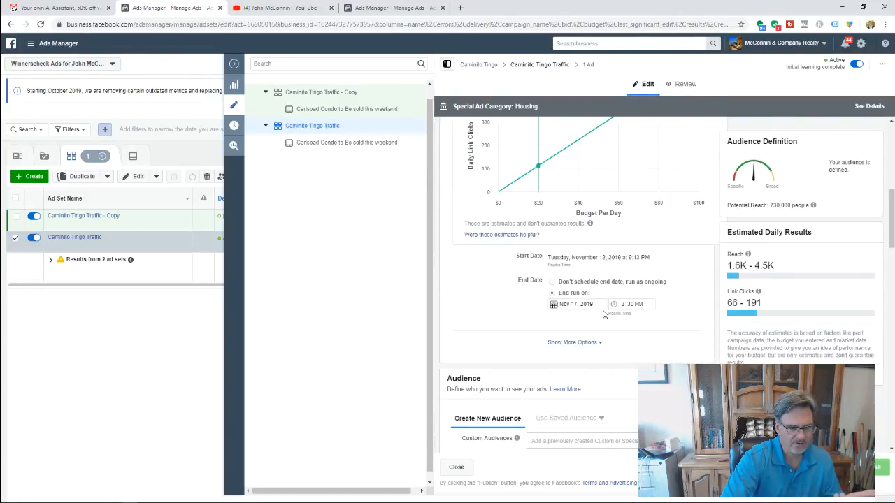
{"action": "scroll", "coordinate": [608, 333], "scroll_direction": "down", "scroll_amount": 1}
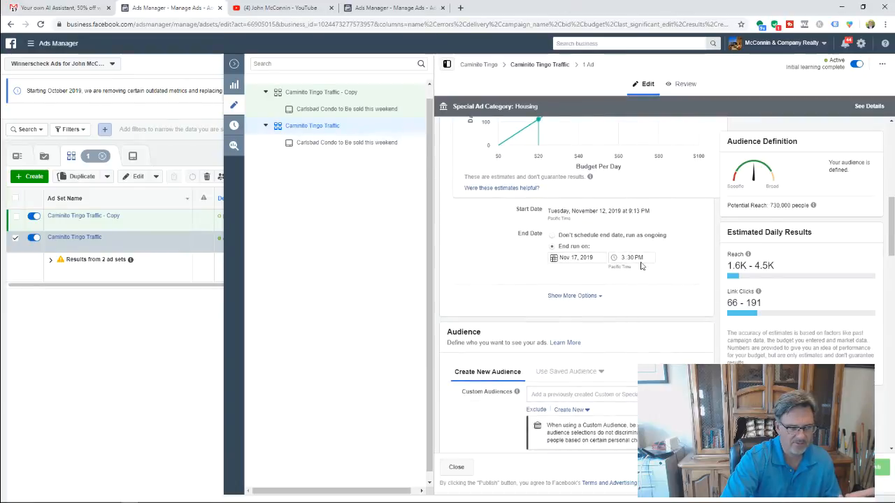
{"action": "scroll", "coordinate": [657, 301], "scroll_direction": "down", "scroll_amount": 2}
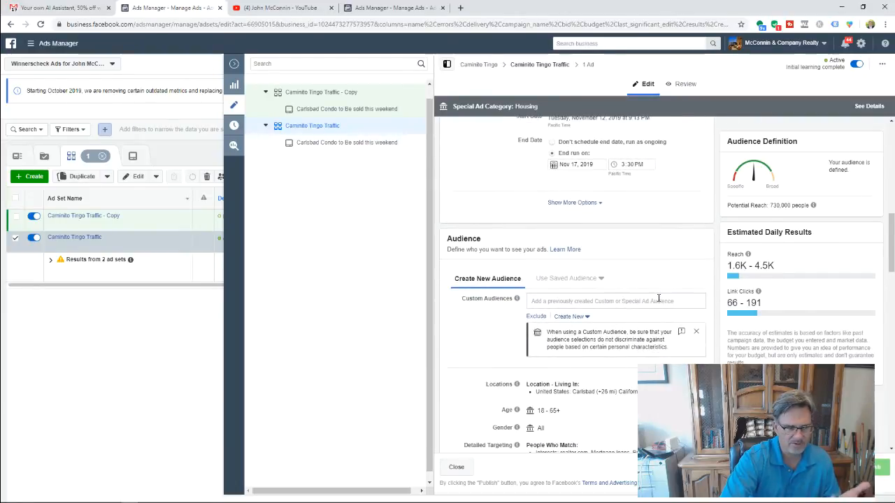
{"action": "scroll", "coordinate": [659, 298], "scroll_direction": "down", "scroll_amount": 1}
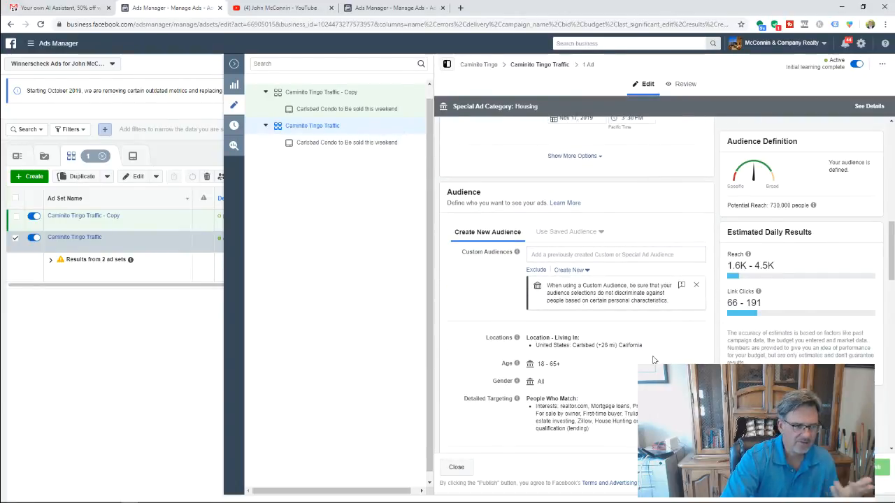
{"action": "scroll", "coordinate": [654, 360], "scroll_direction": "down", "scroll_amount": 1}
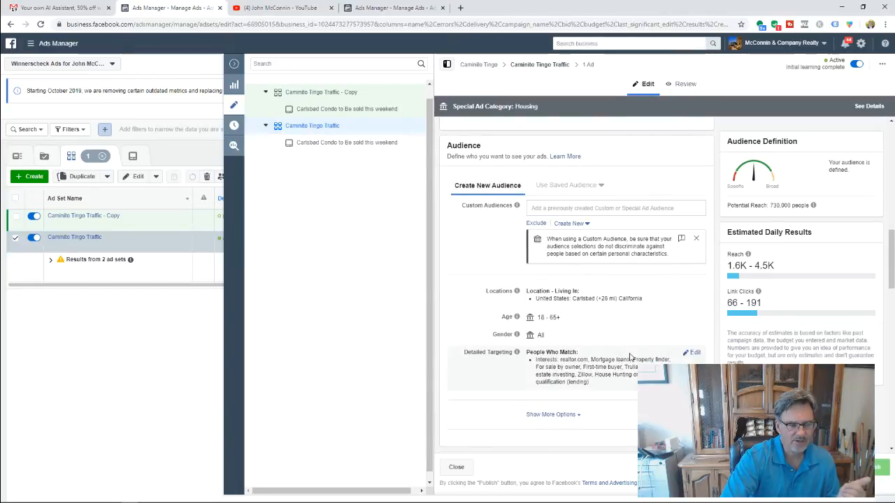
{"action": "scroll", "coordinate": [487, 300], "scroll_direction": "up", "scroll_amount": 10}
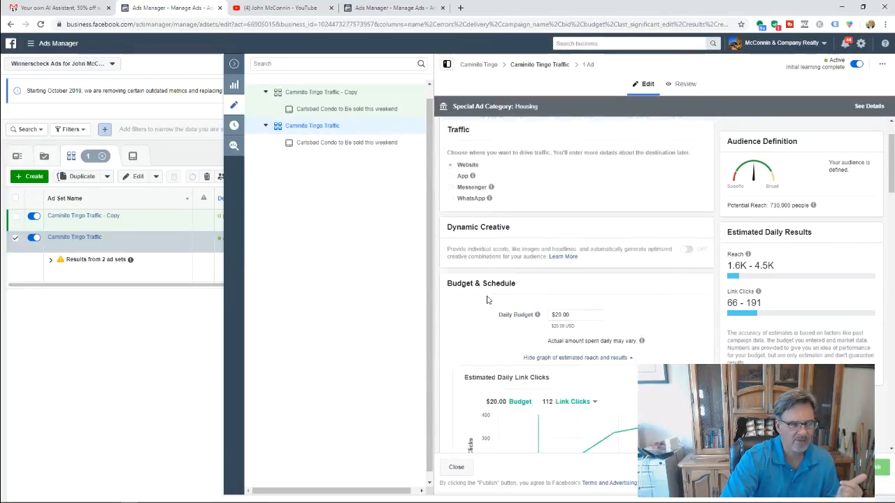
{"action": "scroll", "coordinate": [487, 300], "scroll_direction": "up", "scroll_amount": 1}
{"action": "scroll", "coordinate": [487, 299], "scroll_direction": "down", "scroll_amount": 9}
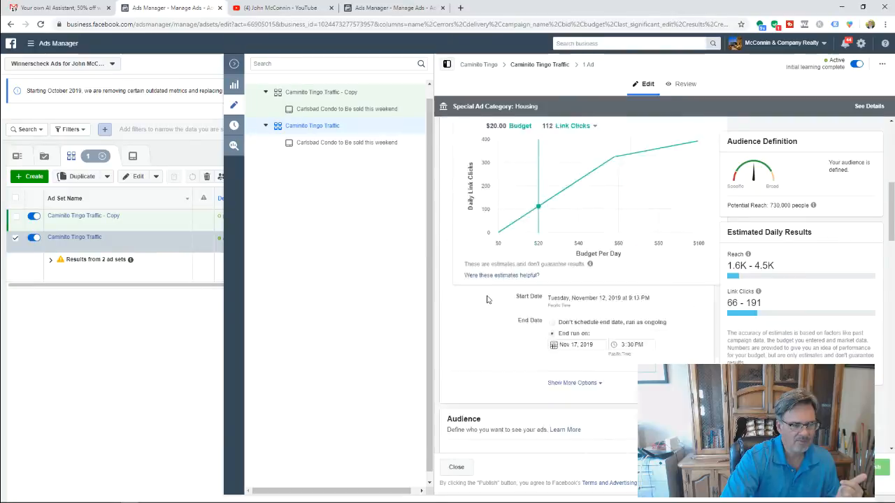
{"action": "scroll", "coordinate": [576, 287], "scroll_direction": "down", "scroll_amount": 2}
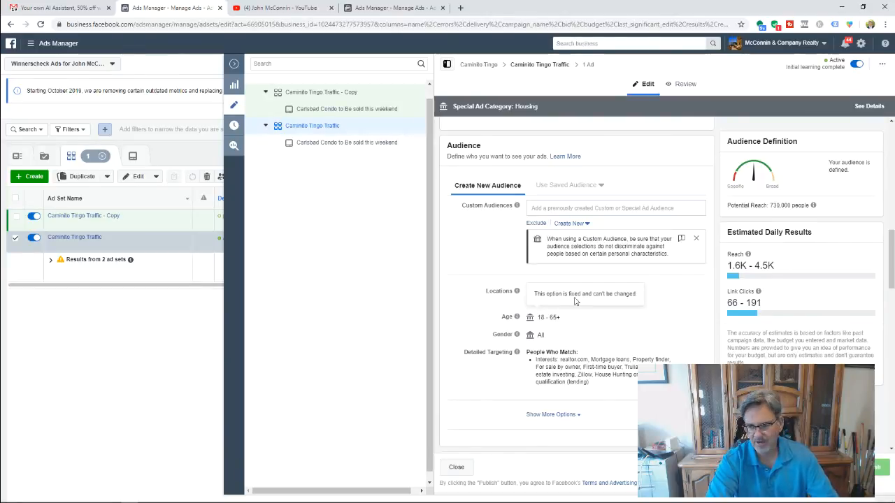
- Expand the Audience section's extra options to reveal Languages (All languages) and Connections (All people)
{"action": "scroll", "coordinate": [560, 324], "scroll_direction": "down", "scroll_amount": 1}
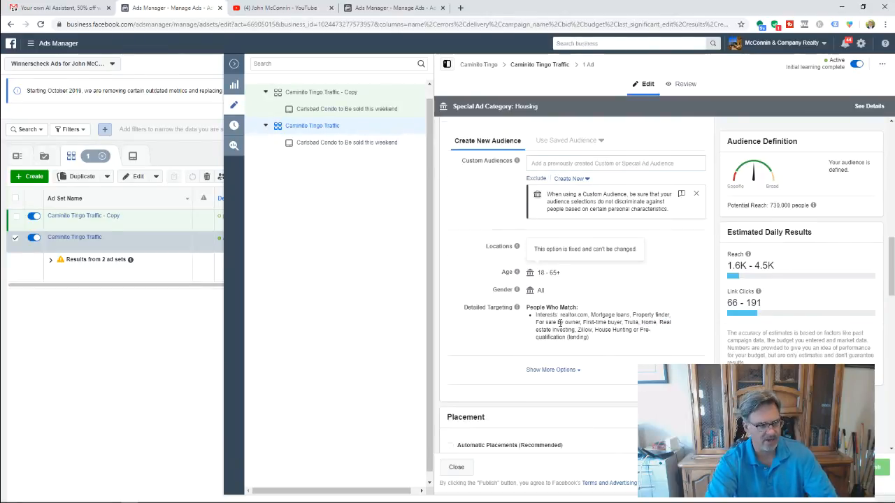
{"action": "scroll", "coordinate": [559, 323], "scroll_direction": "down", "scroll_amount": 1}
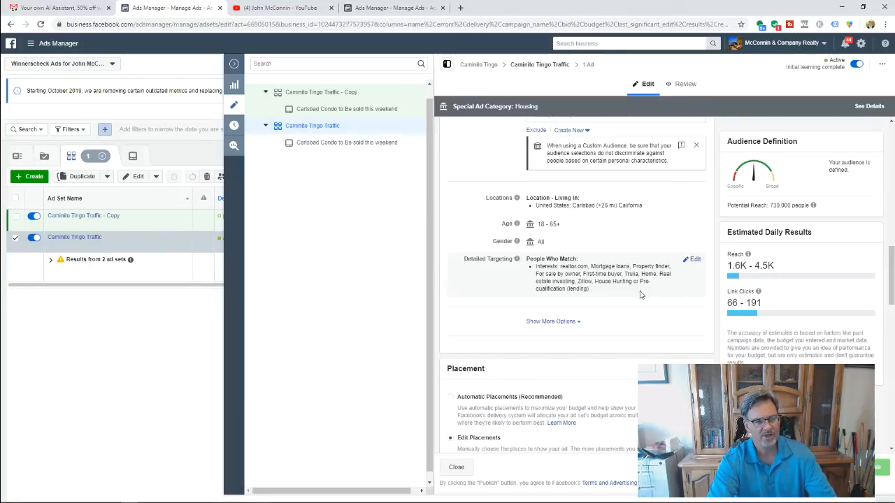
{"action": "left_click", "coordinate": [567, 323]}
{"action": "scroll", "coordinate": [610, 349], "scroll_direction": "down", "scroll_amount": 1}
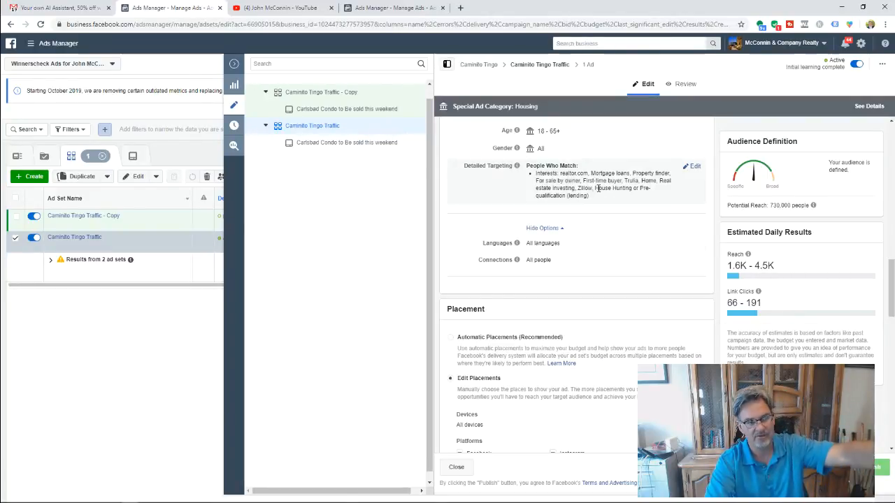
{"action": "scroll", "coordinate": [606, 268], "scroll_direction": "down", "scroll_amount": 2}
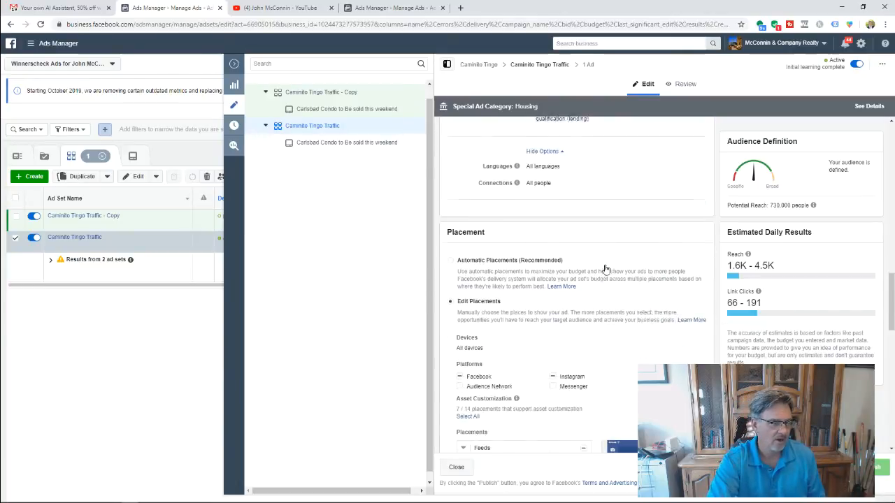
{"action": "scroll", "coordinate": [631, 341], "scroll_direction": "down", "scroll_amount": 1}
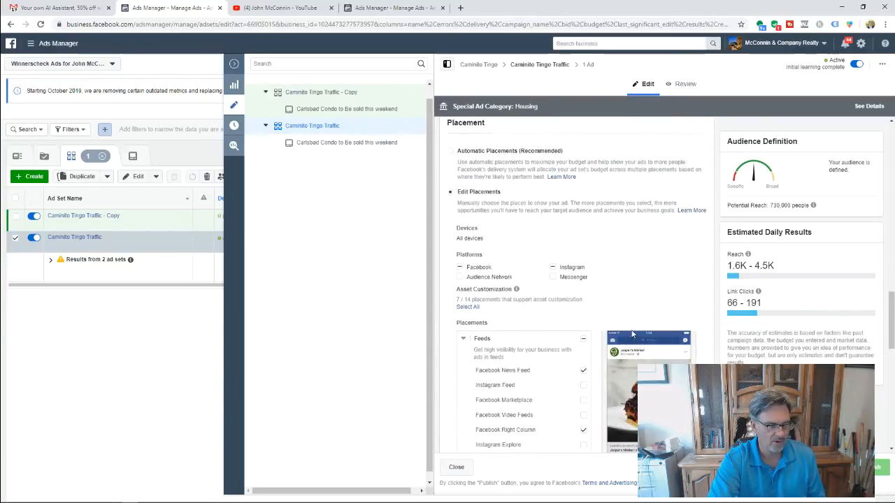
{"action": "scroll", "coordinate": [506, 228], "scroll_direction": "down", "scroll_amount": 1}
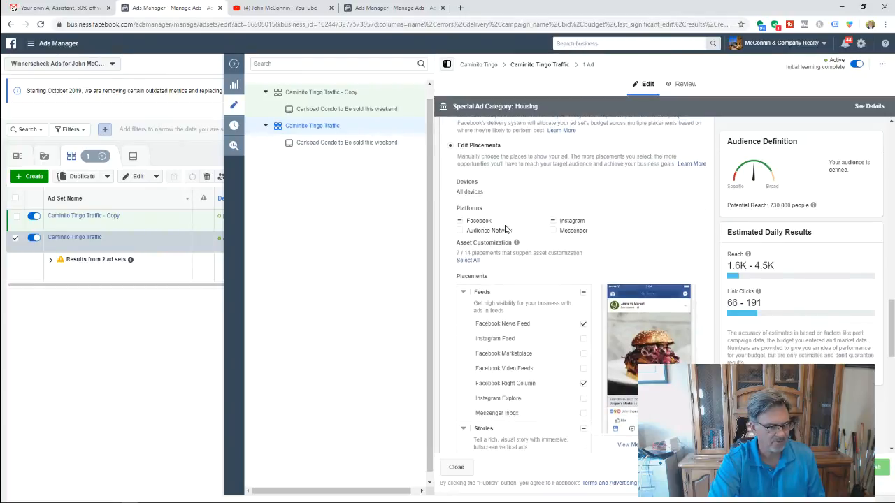
{"action": "scroll", "coordinate": [543, 343], "scroll_direction": "down", "scroll_amount": 1}
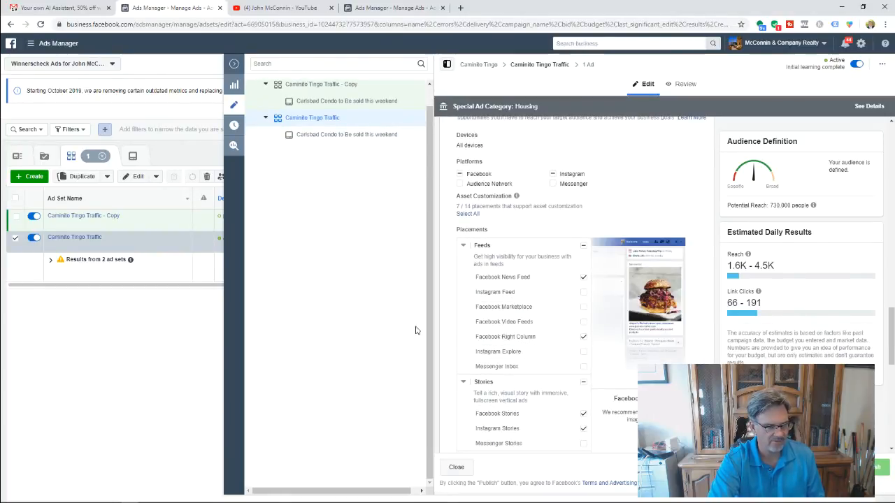
{"action": "scroll", "coordinate": [498, 326], "scroll_direction": "down", "scroll_amount": 3}
{"action": "scroll", "coordinate": [498, 326], "scroll_direction": "down", "scroll_amount": 2}
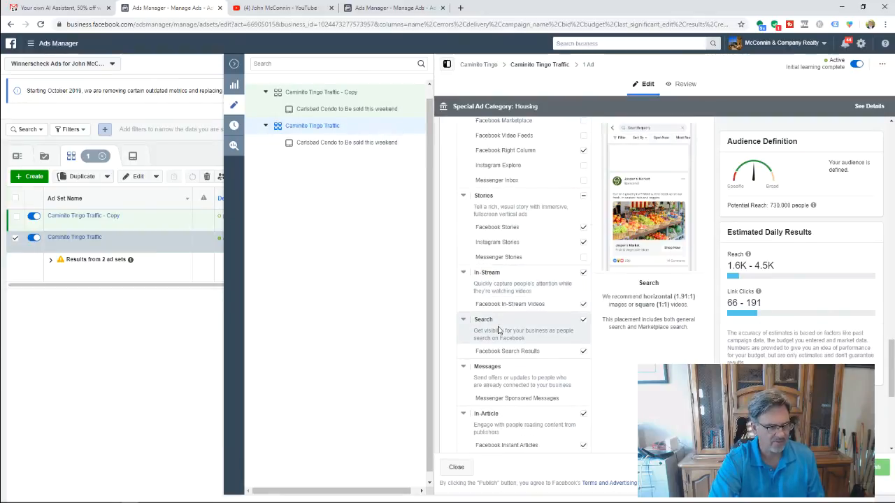
{"action": "scroll", "coordinate": [499, 326], "scroll_direction": "down", "scroll_amount": 1}
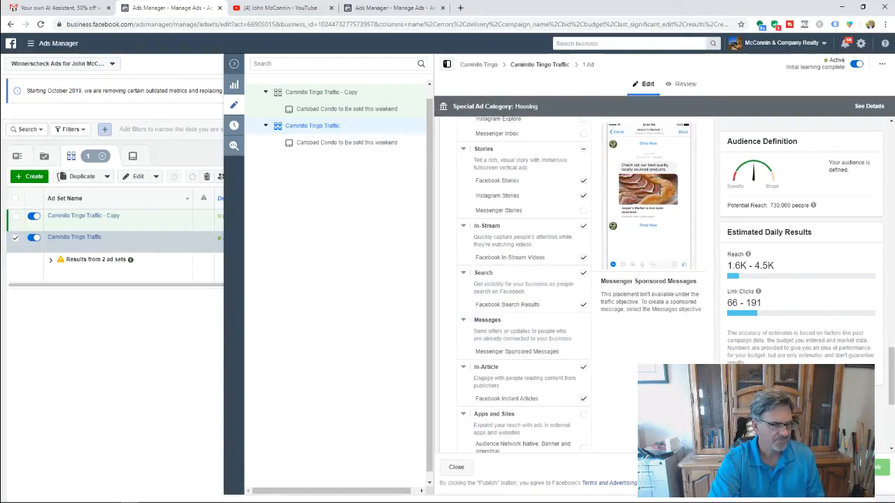
{"action": "scroll", "coordinate": [498, 326], "scroll_direction": "up", "scroll_amount": 4}
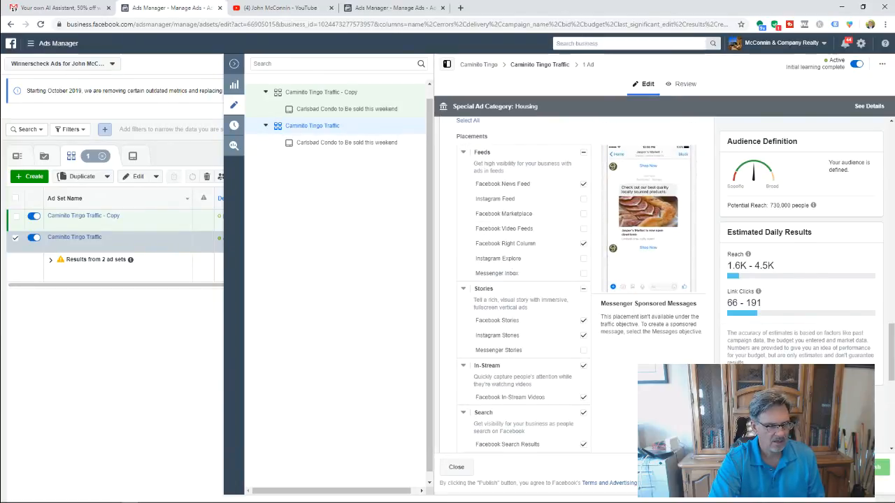
{"action": "scroll", "coordinate": [524, 286], "scroll_direction": "down", "scroll_amount": 5}
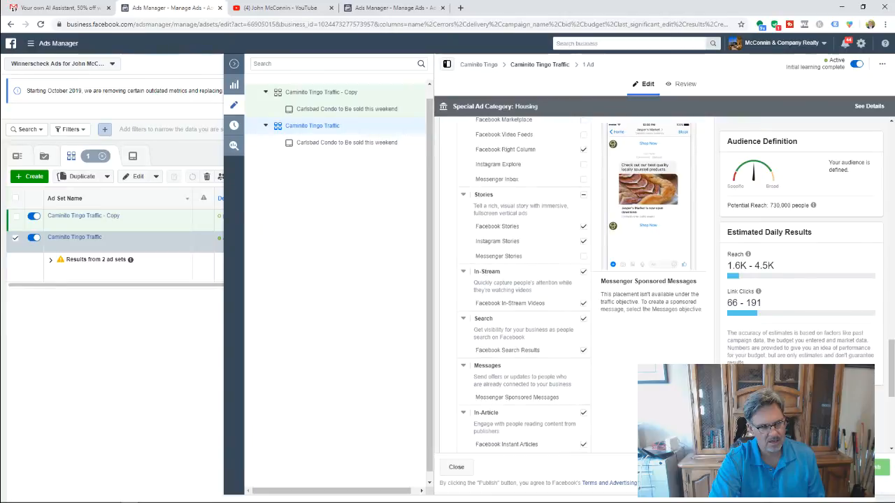
{"action": "scroll", "coordinate": [525, 287], "scroll_direction": "down", "scroll_amount": 1}
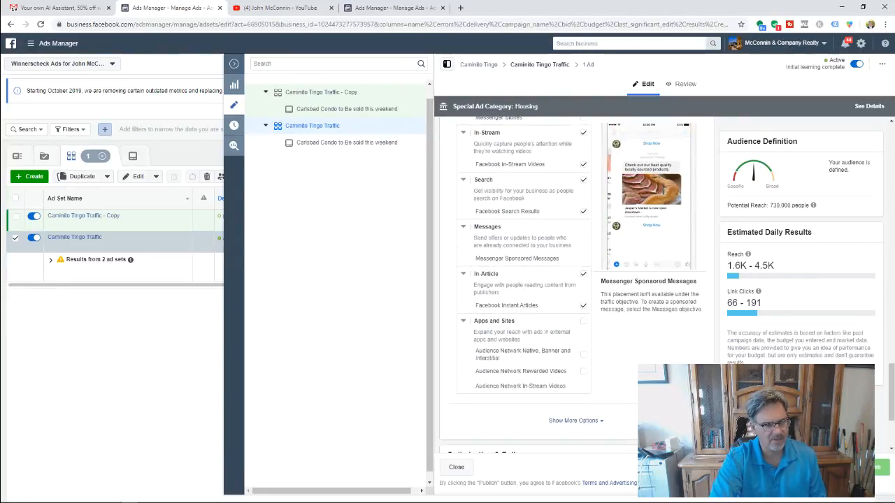
{"action": "scroll", "coordinate": [594, 394], "scroll_direction": "up", "scroll_amount": 7}
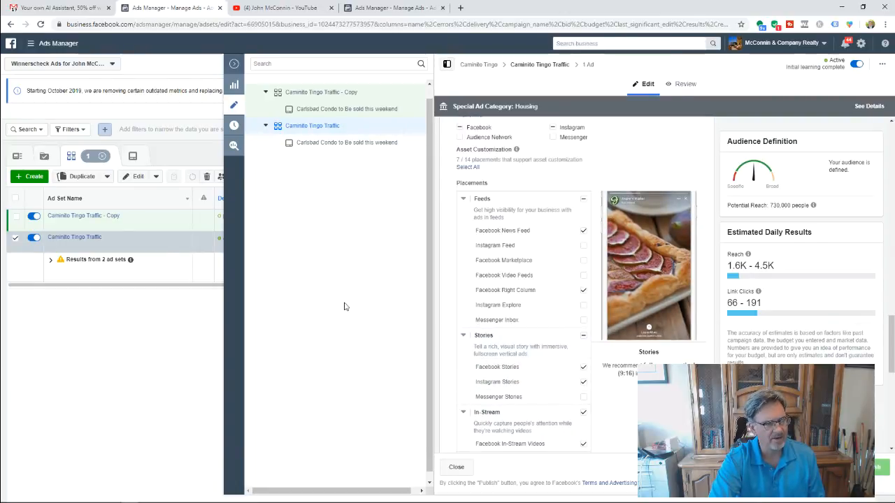
{"action": "scroll", "coordinate": [591, 385], "scroll_direction": "down", "scroll_amount": 6}
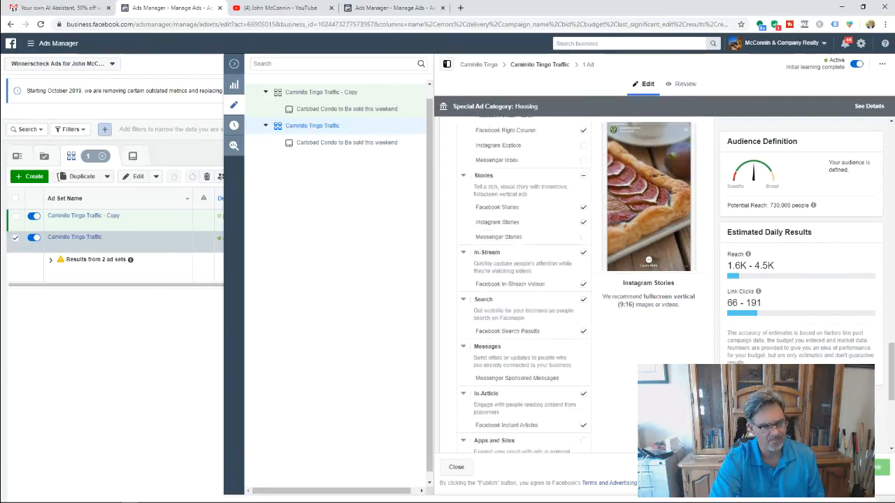
{"action": "scroll", "coordinate": [576, 294], "scroll_direction": "down", "scroll_amount": 4}
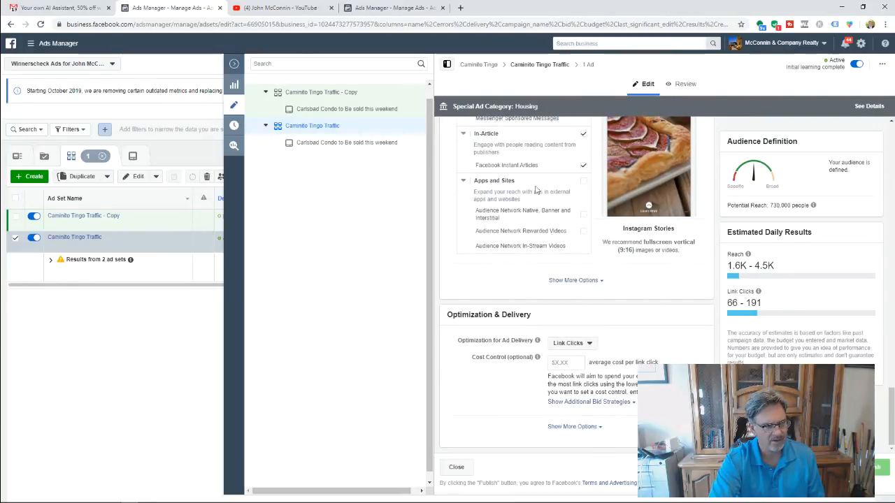
{"action": "scroll", "coordinate": [617, 358], "scroll_direction": "up", "scroll_amount": 10}
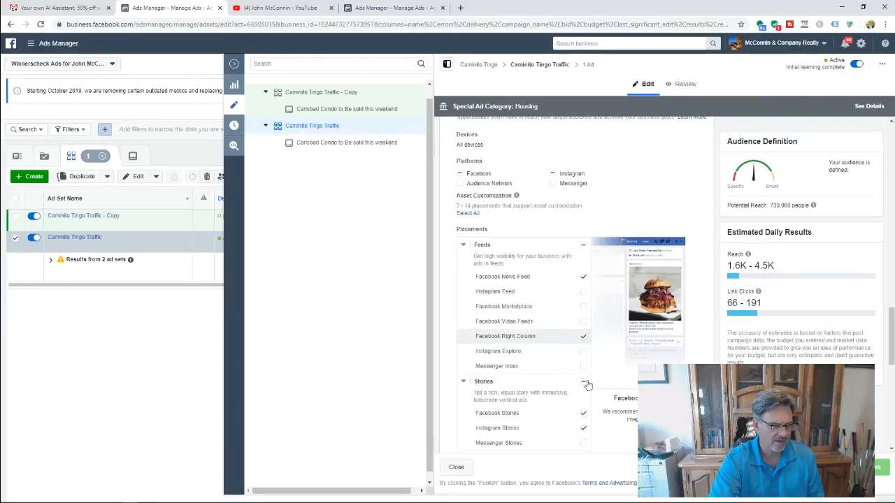
- Remove the Facebook Right Column, Facebook Stories and Instagram Stories placements
{"action": "left_click", "coordinate": [585, 338]}
{"action": "left_click", "coordinate": [584, 413]}
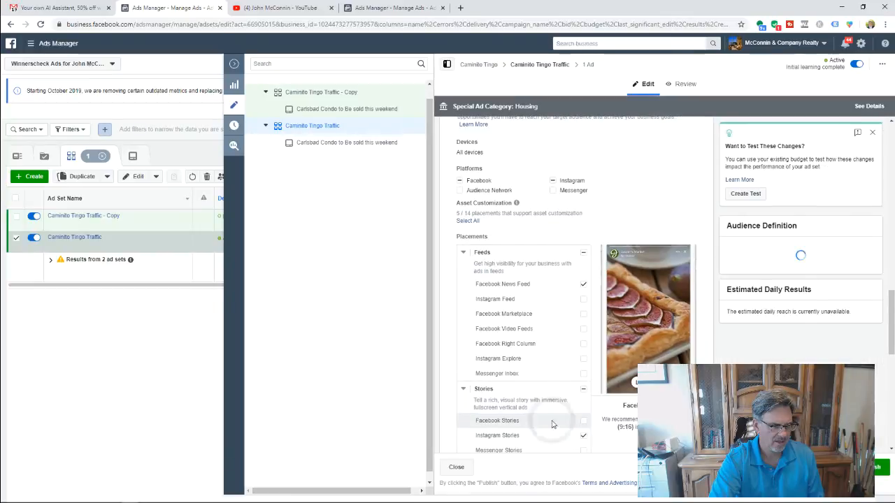
{"action": "scroll", "coordinate": [527, 403], "scroll_direction": "down", "scroll_amount": 2}
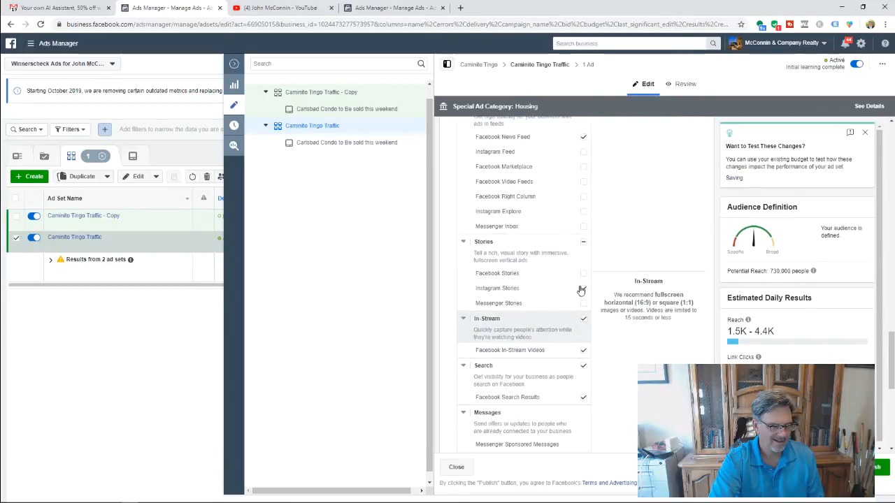
{"action": "left_click", "coordinate": [583, 290]}
- Uncheck Facebook Search Results while keeping the In-Stream placements checked
{"action": "left_click", "coordinate": [583, 320]}
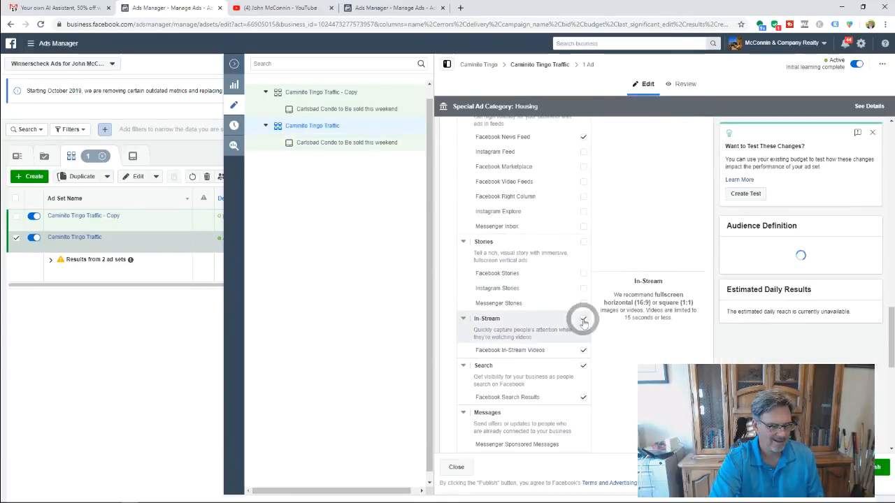
{"action": "left_click", "coordinate": [585, 353]}
{"action": "left_click", "coordinate": [583, 367]}
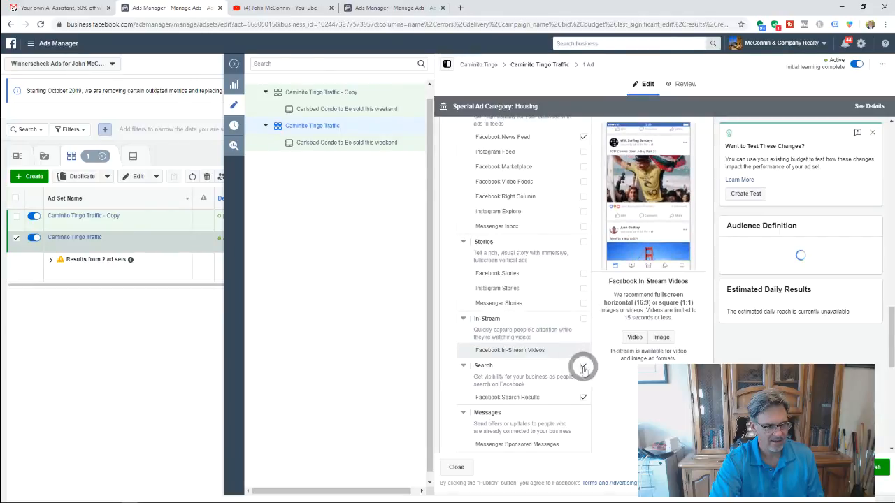
{"action": "left_click", "coordinate": [584, 398]}
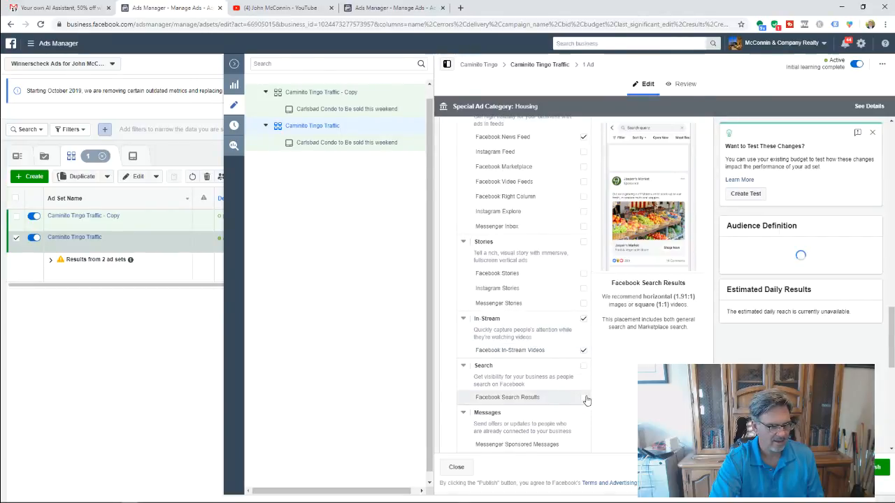
{"action": "left_click", "coordinate": [583, 366]}
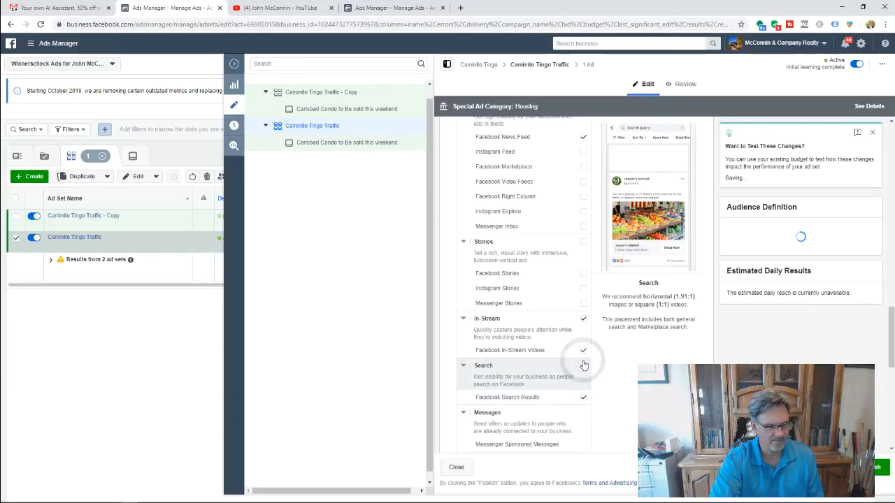
{"action": "left_click", "coordinate": [584, 319]}
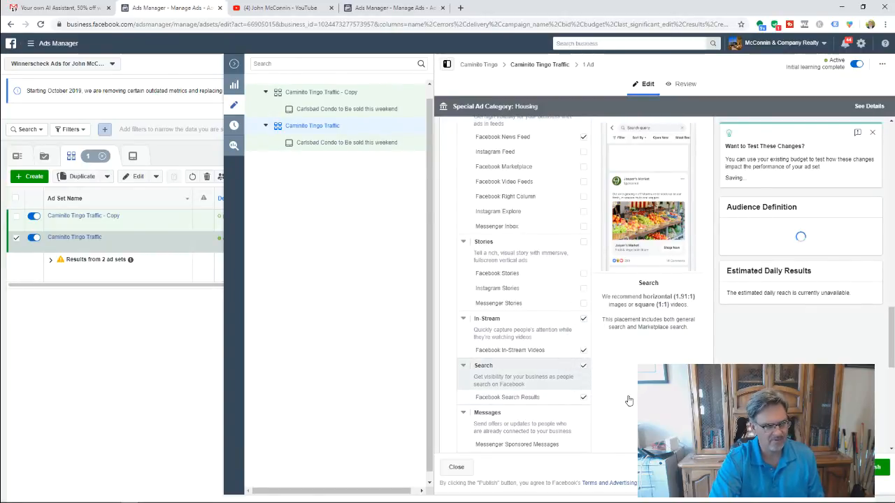
{"action": "scroll", "coordinate": [483, 342], "scroll_direction": "down", "scroll_amount": 6}
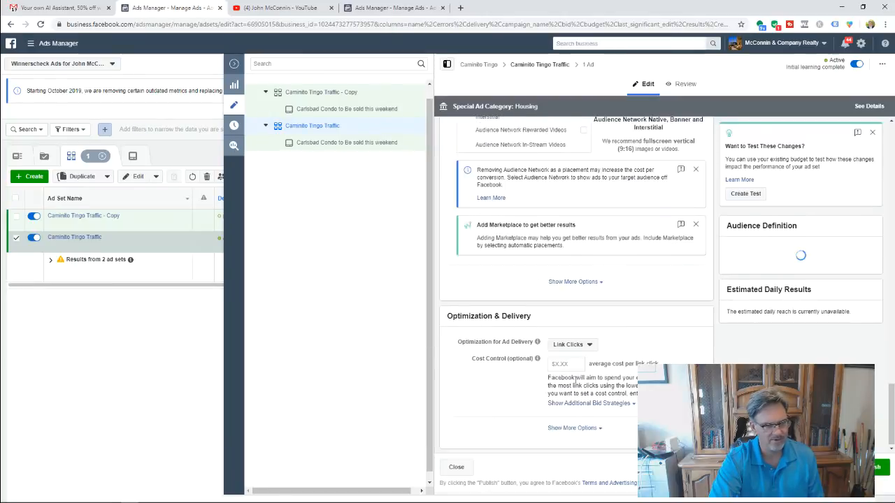
- Open the 'Carlsbad Condo to Be sold this weekend' ad under Caminito Tingo Traffic from the side tree
{"action": "scroll", "coordinate": [482, 343], "scroll_direction": "up", "scroll_amount": 4}
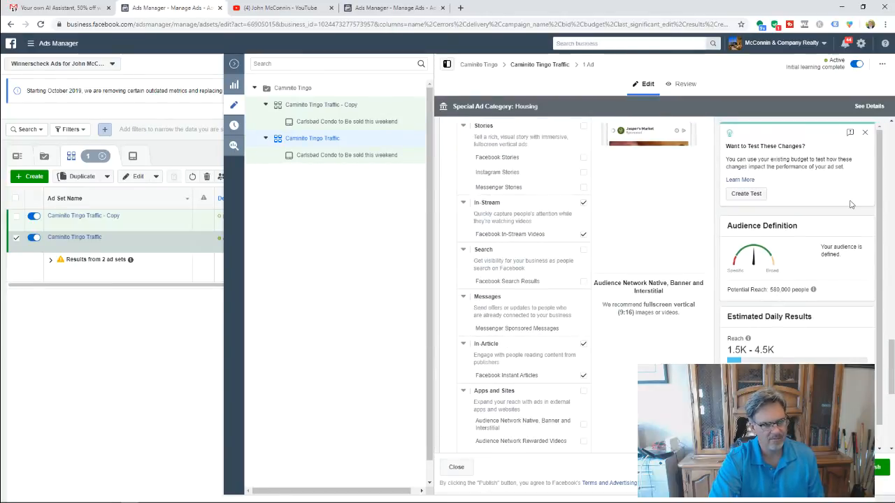
{"action": "scroll", "coordinate": [597, 202], "scroll_direction": "up", "scroll_amount": 8}
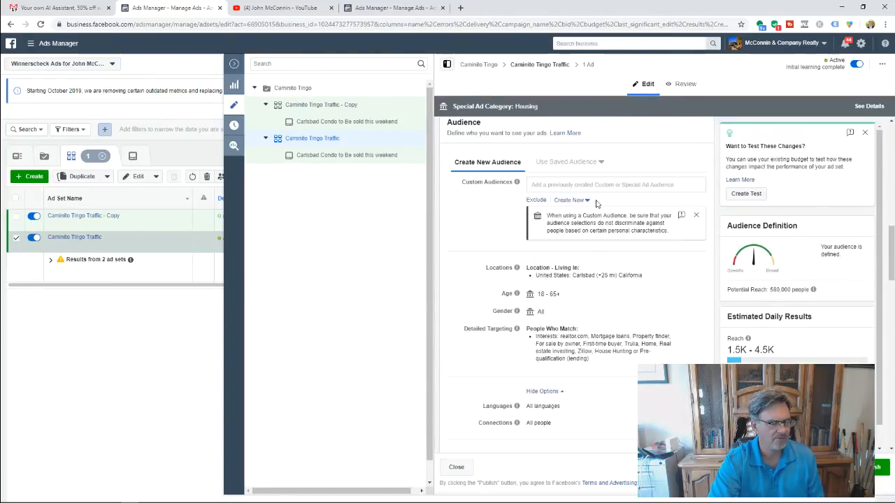
{"action": "left_click", "coordinate": [329, 157]}
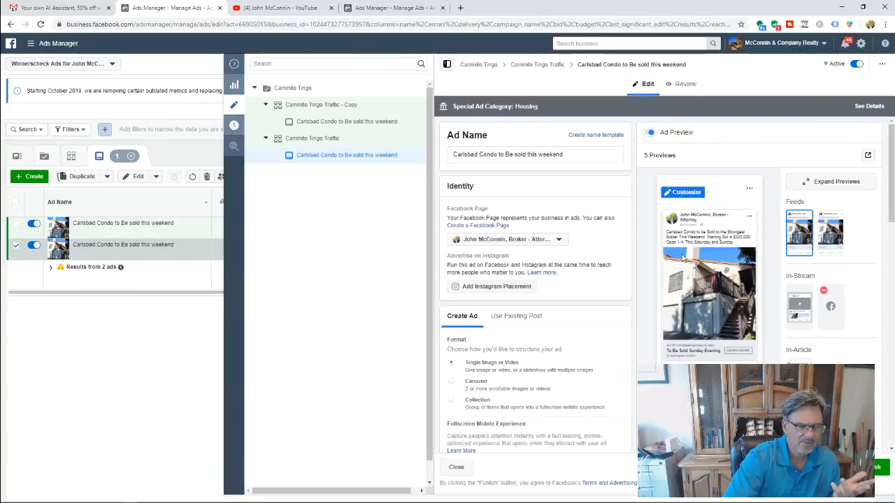
{"action": "scroll", "coordinate": [683, 258], "scroll_direction": "down", "scroll_amount": 2}
{"action": "scroll", "coordinate": [597, 235], "scroll_direction": "down", "scroll_amount": 4}
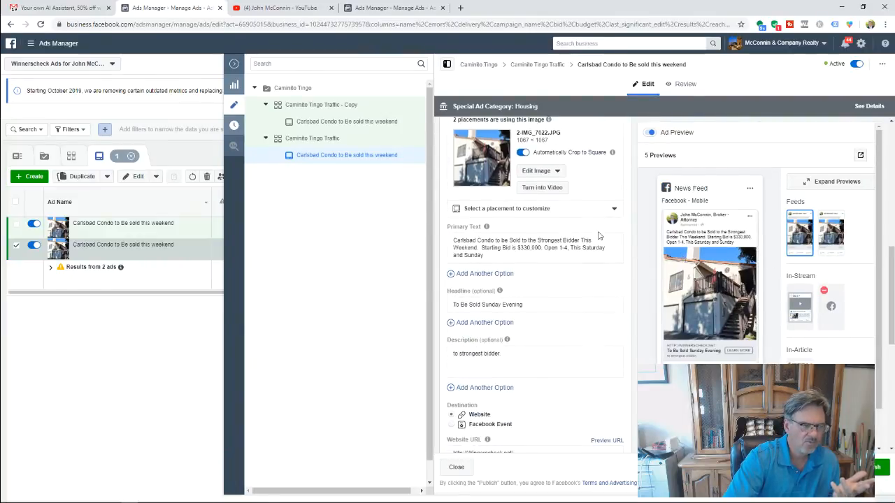
{"action": "scroll", "coordinate": [597, 235], "scroll_direction": "down", "scroll_amount": 4}
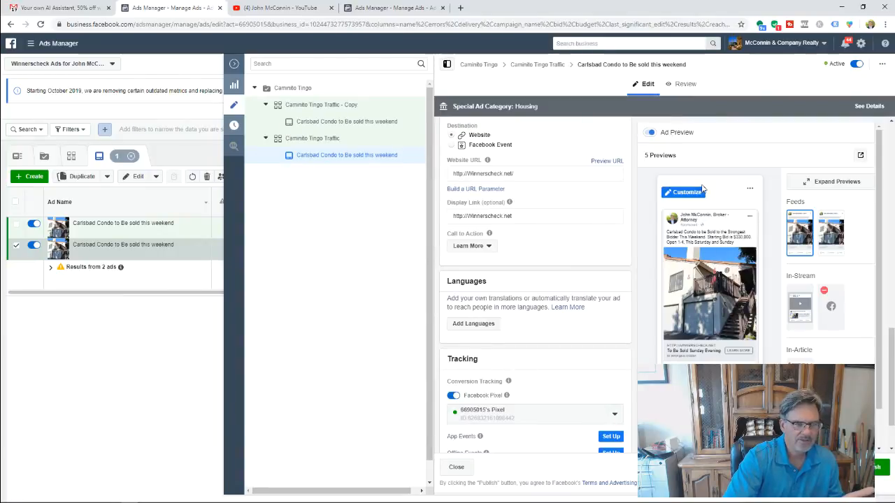
{"action": "scroll", "coordinate": [735, 266], "scroll_direction": "down", "scroll_amount": 1}
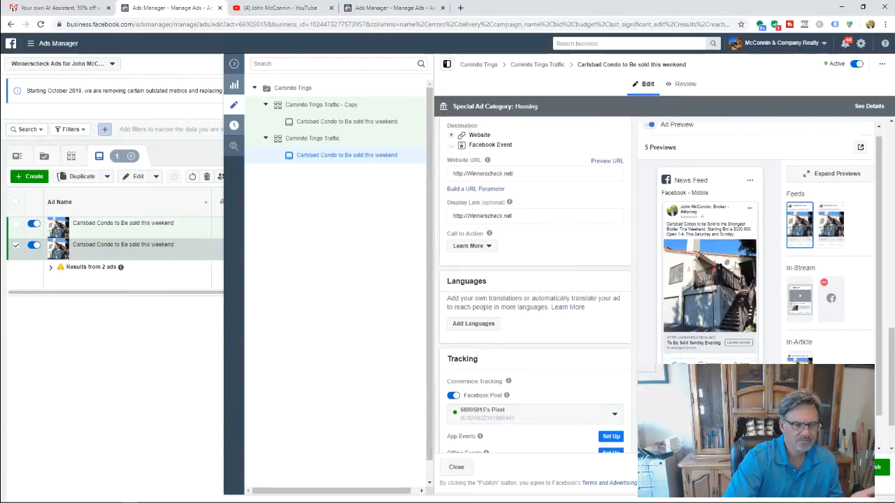
{"action": "scroll", "coordinate": [735, 264], "scroll_direction": "up", "scroll_amount": 1}
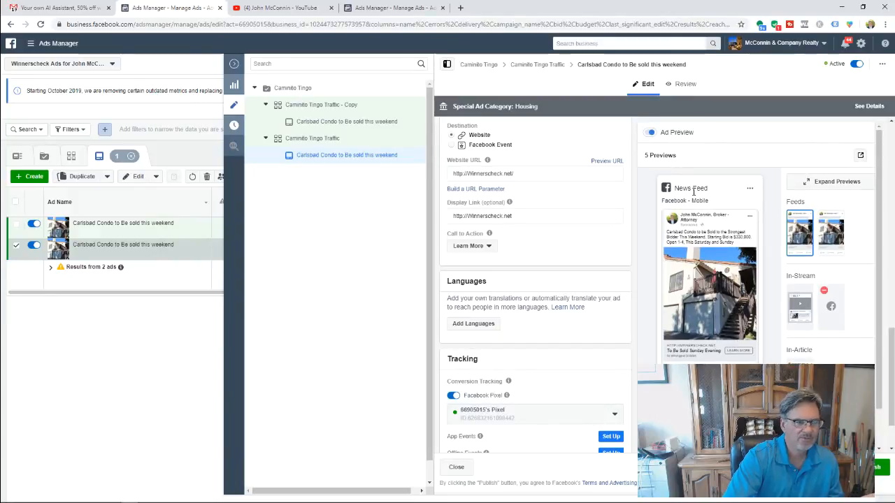
{"action": "scroll", "coordinate": [594, 208], "scroll_direction": "up", "scroll_amount": 10}
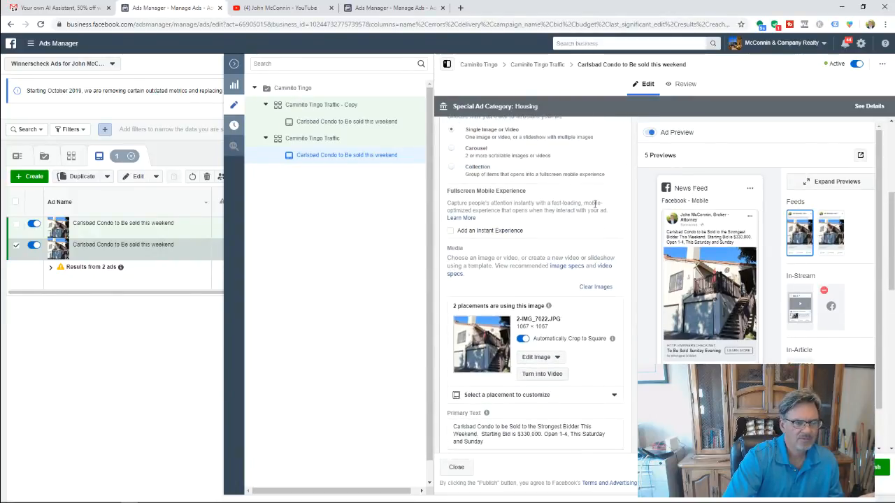
{"action": "scroll", "coordinate": [594, 208], "scroll_direction": "up", "scroll_amount": 3}
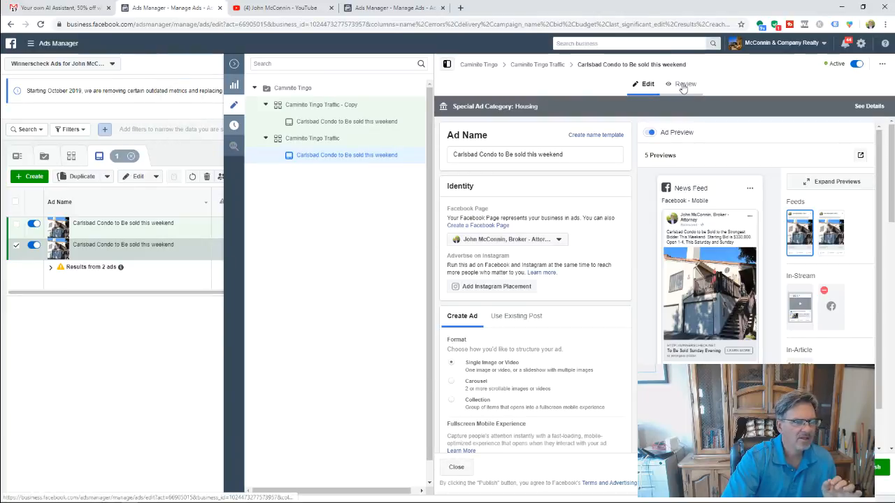
- Discard all unpublished drafts, removing the Caminito Tingo Traffic - Copy ad set without publishing
{"action": "left_click", "coordinate": [338, 105]}
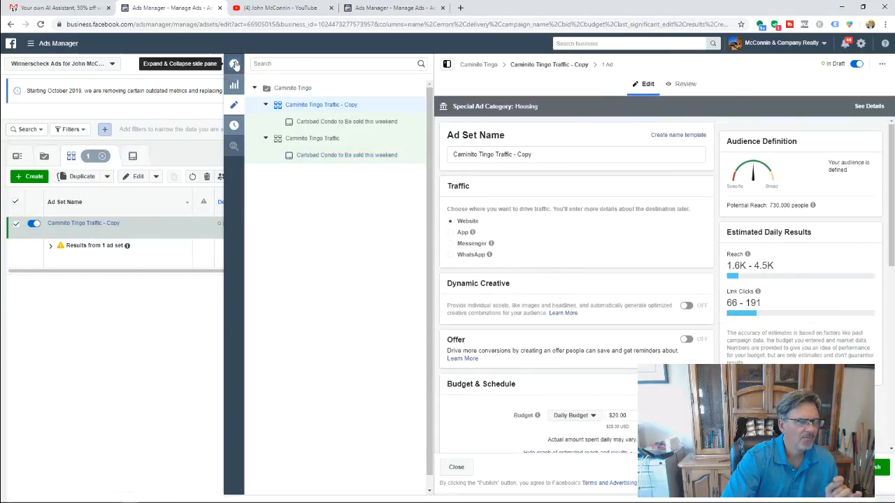
{"action": "left_click", "coordinate": [234, 64]}
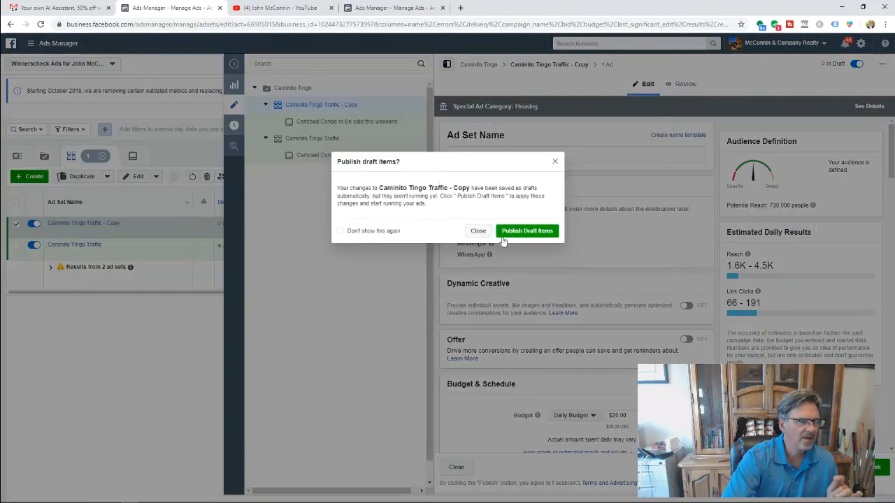
{"action": "left_click", "coordinate": [479, 232]}
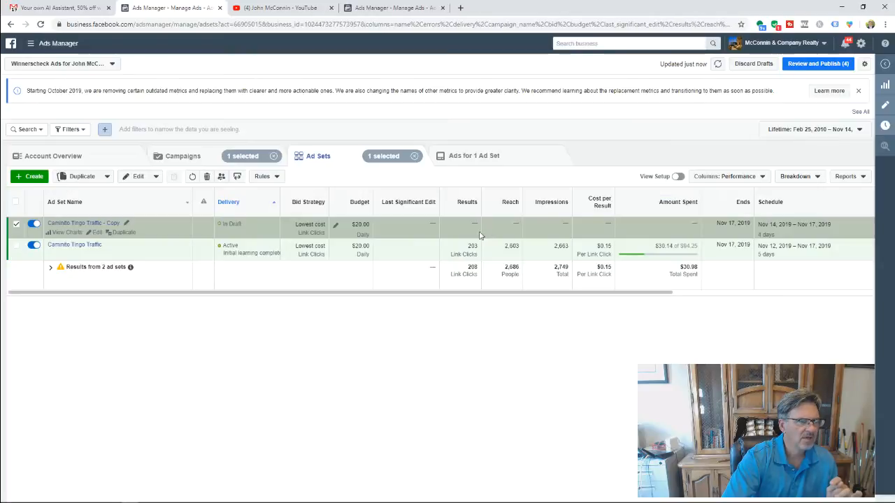
{"action": "left_click", "coordinate": [757, 70]}
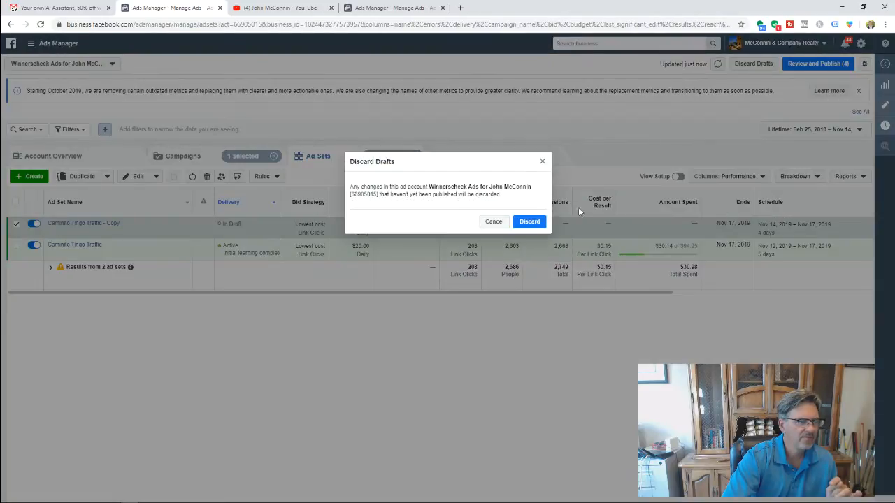
{"action": "left_click", "coordinate": [537, 224]}
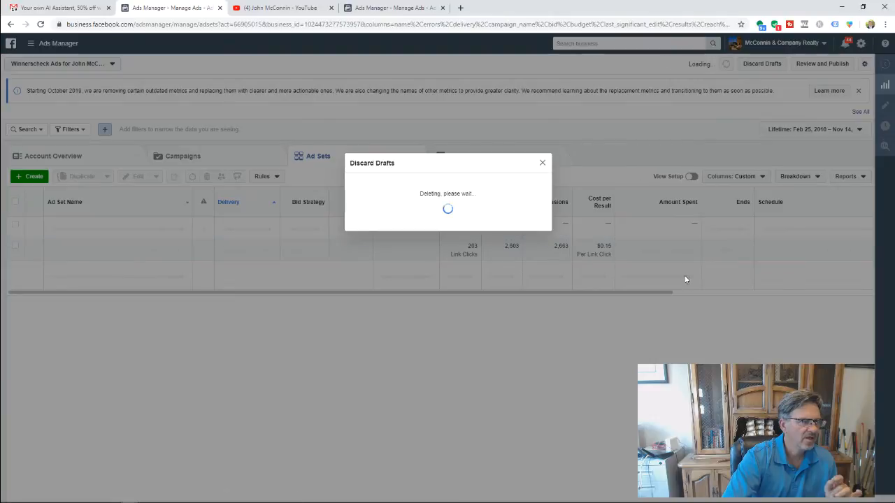
{"action": "left_click", "coordinate": [542, 163]}
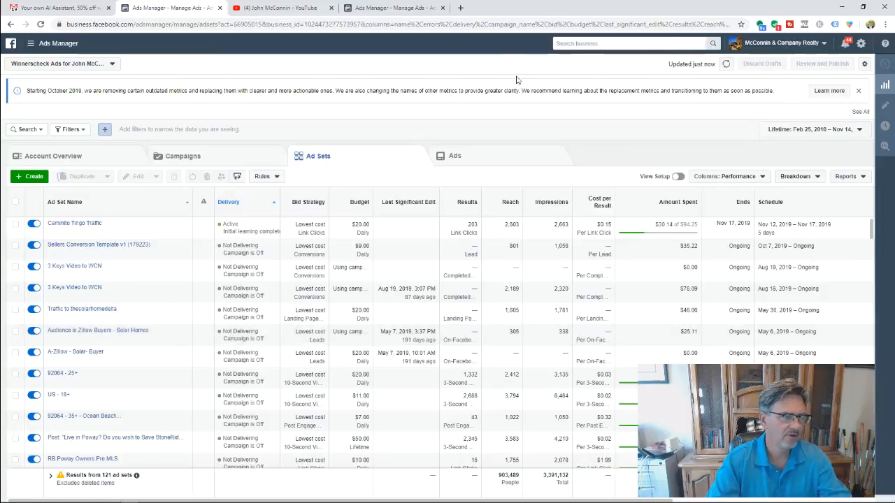
- Load realtor.com in a new browser tab
{"action": "left_click", "coordinate": [465, 9]}
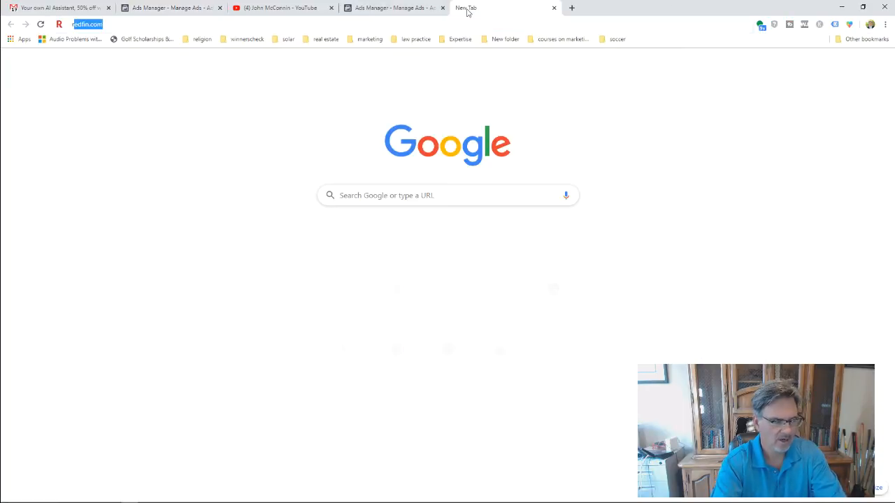
{"action": "type", "text": "realtor.com"}
{"action": "key", "text": "Return"}
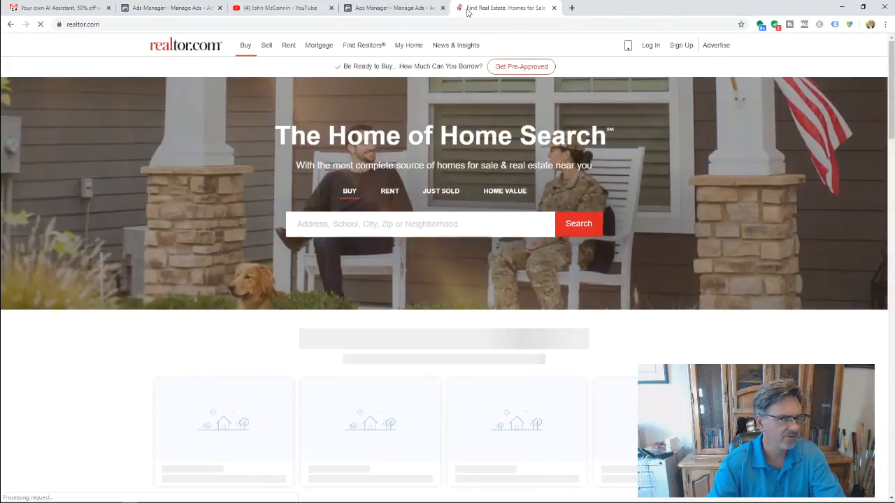
- Search homes for sale in Carlsbad, CA and set the maximum price to $400k
{"action": "left_click", "coordinate": [355, 226]}
{"action": "type", "text": "car"}
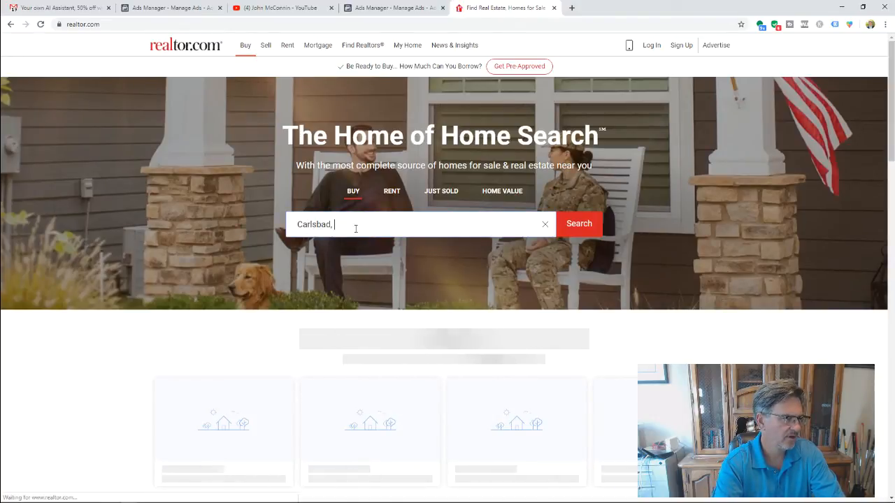
{"action": "type", "text": " CA"}
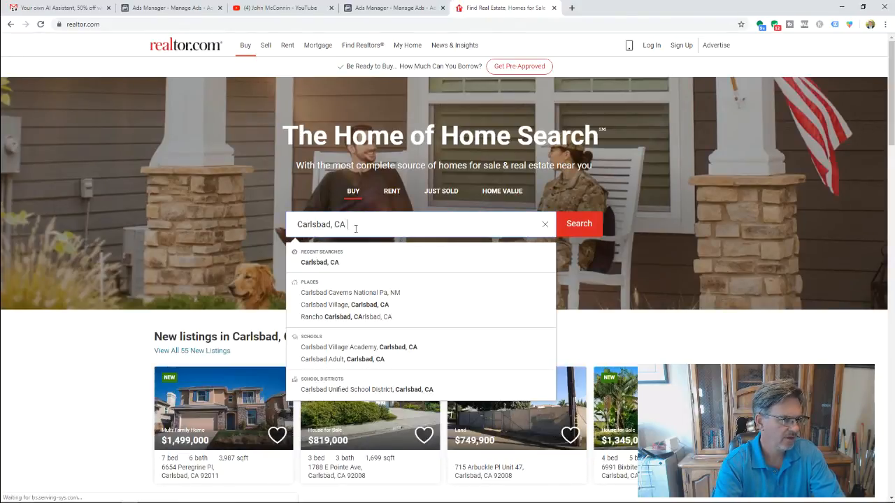
{"action": "key", "text": "Return"}
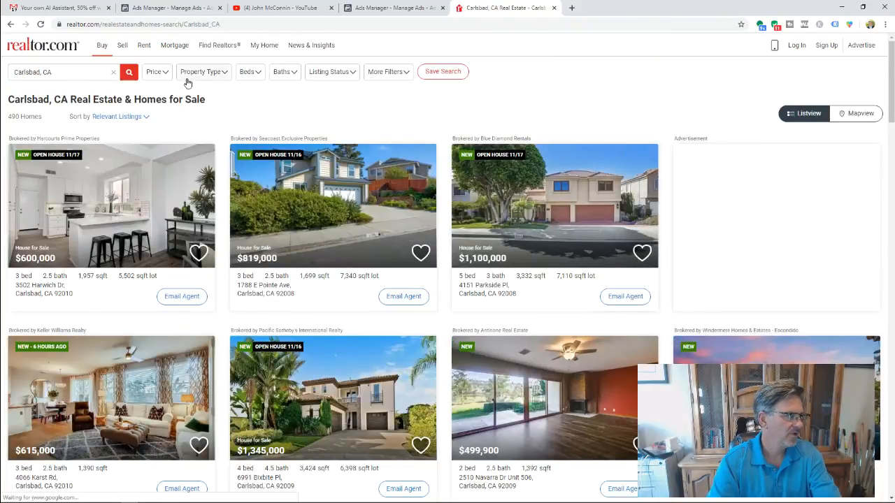
{"action": "left_click", "coordinate": [166, 77]}
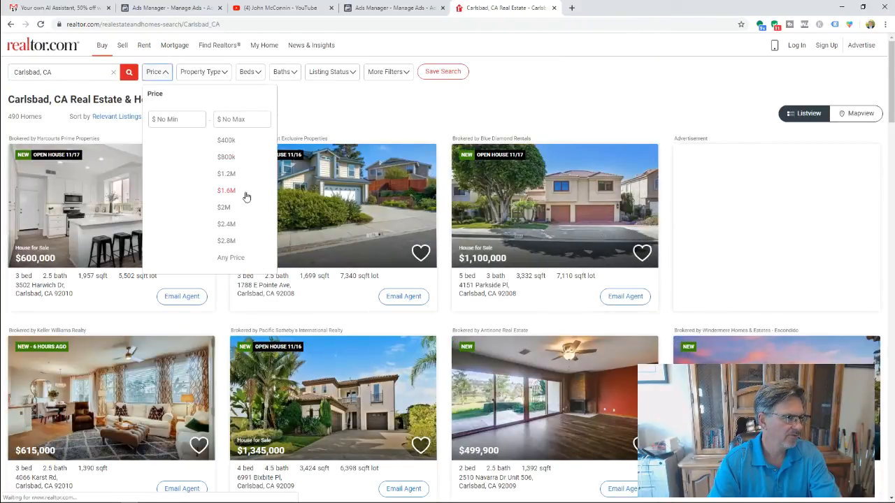
{"action": "left_click", "coordinate": [235, 141]}
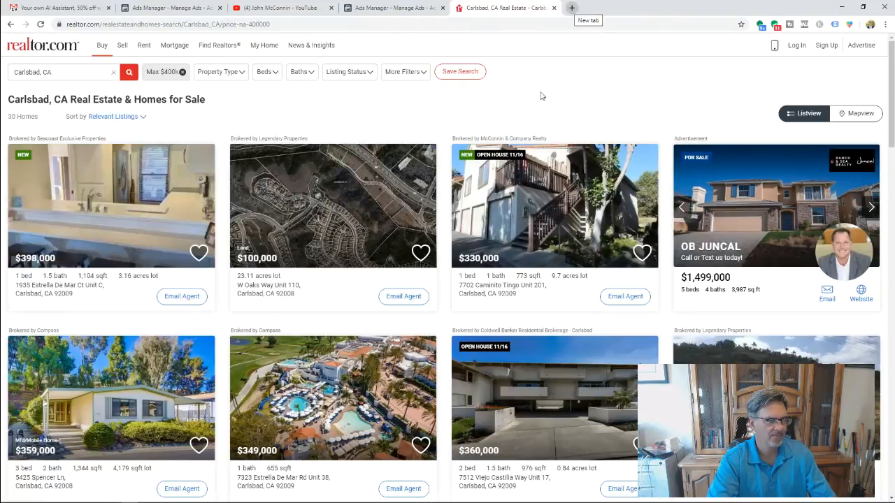
{"action": "left_click", "coordinate": [534, 217]}
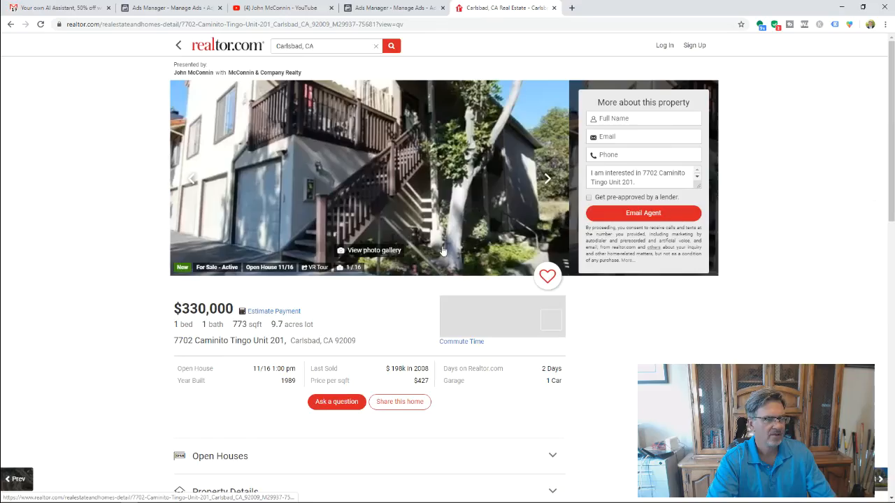
{"action": "scroll", "coordinate": [380, 215], "scroll_direction": "down", "scroll_amount": 6}
{"action": "scroll", "coordinate": [381, 215], "scroll_direction": "up", "scroll_amount": 6}
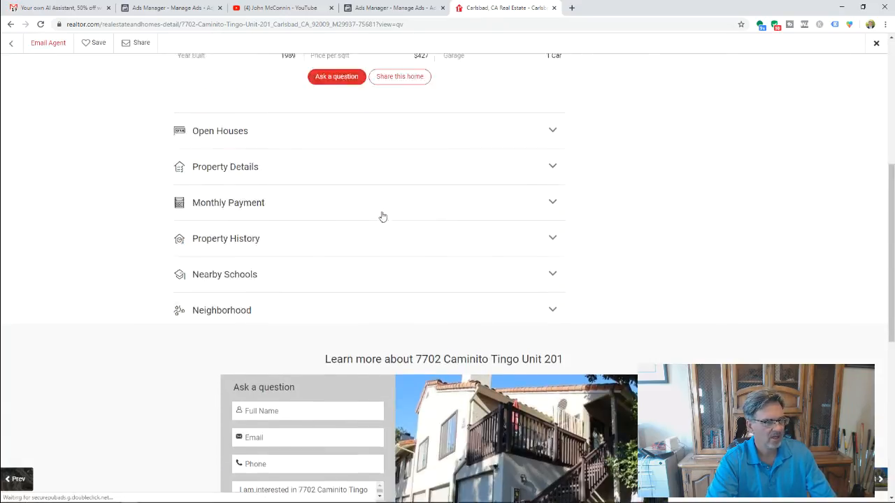